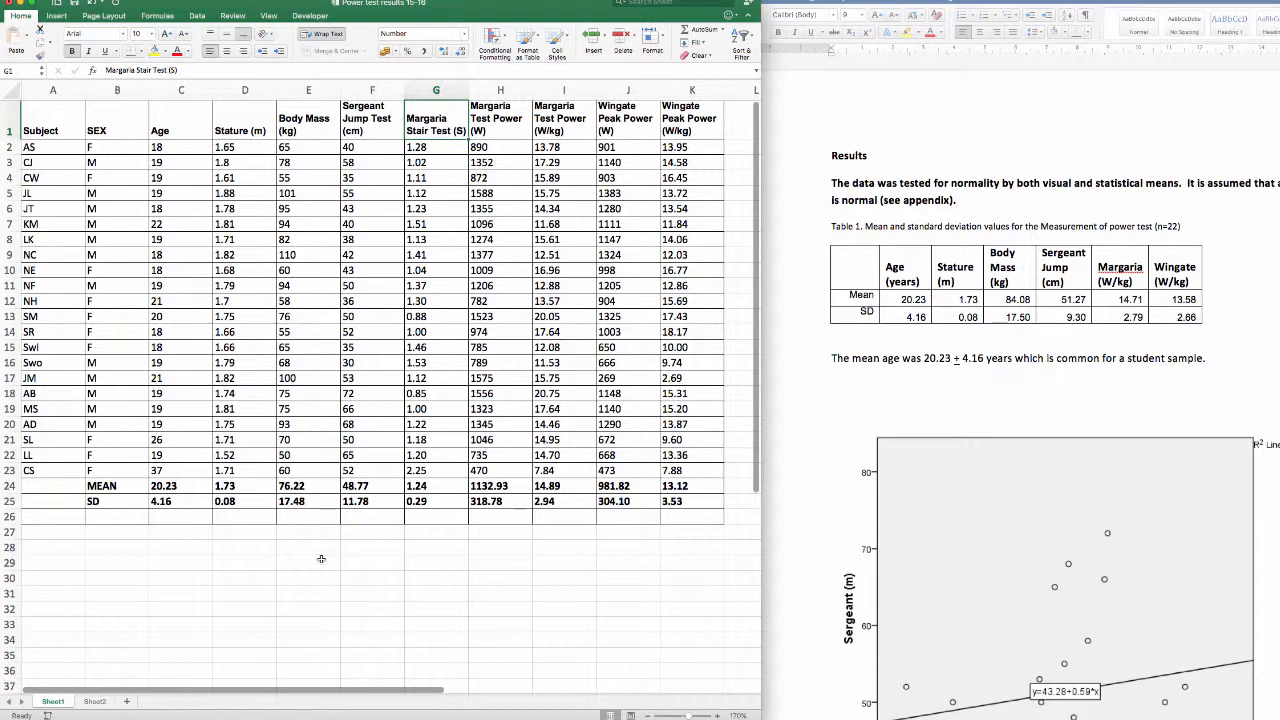
# - Examine the SPSS Explore output, from the notes to the Case Processing Summary, and return to the Excel power test data
pyautogui.click(372, 1)
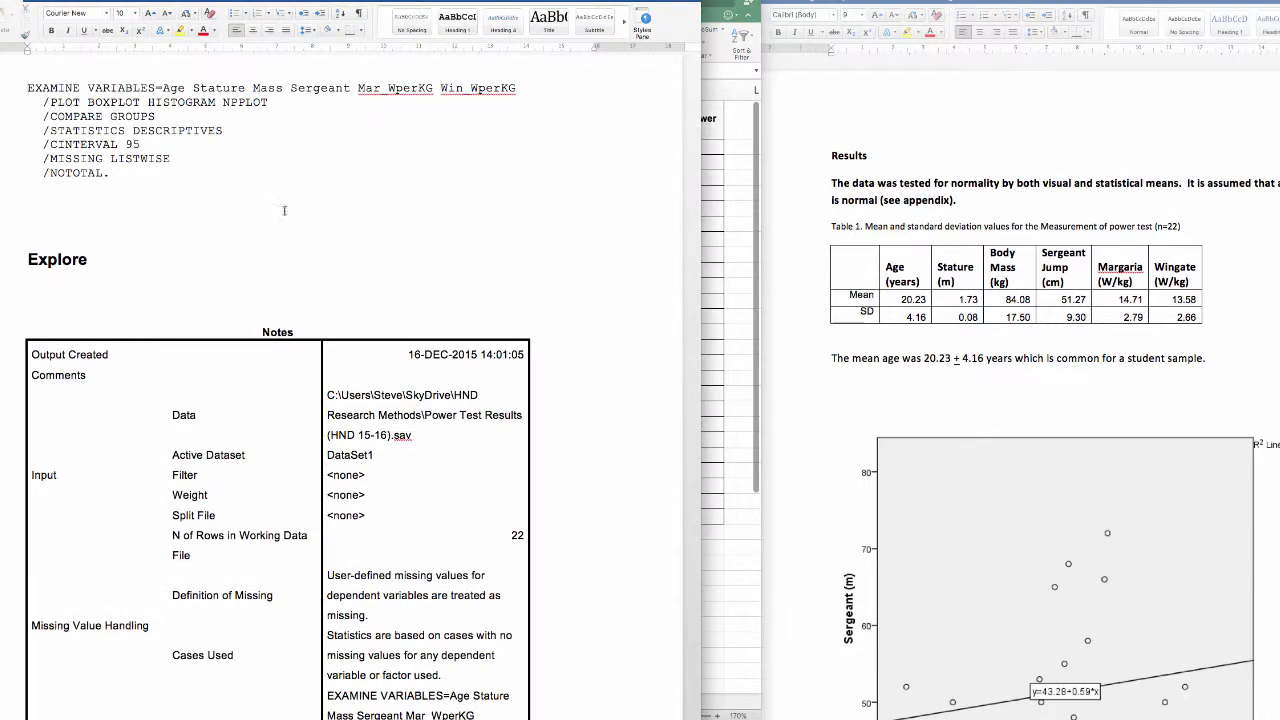
pyautogui.scroll(-3, 297, 235)
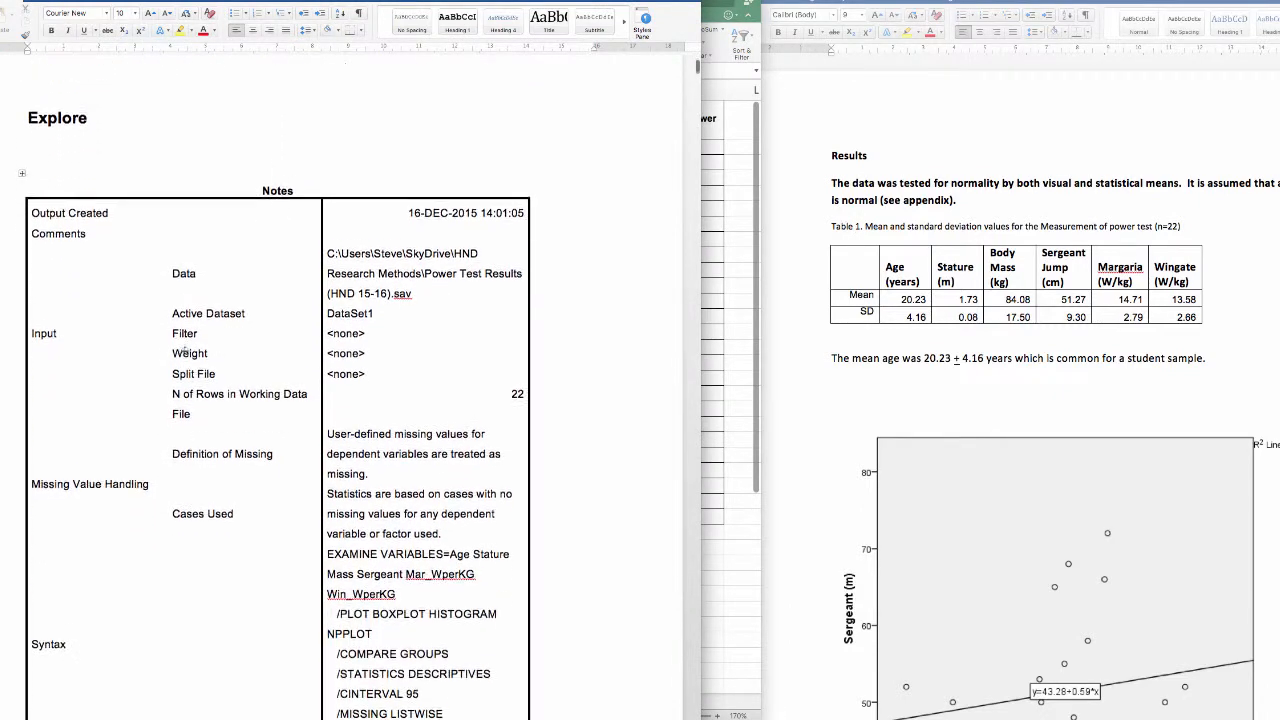
pyautogui.scroll(-1, 185, 350)
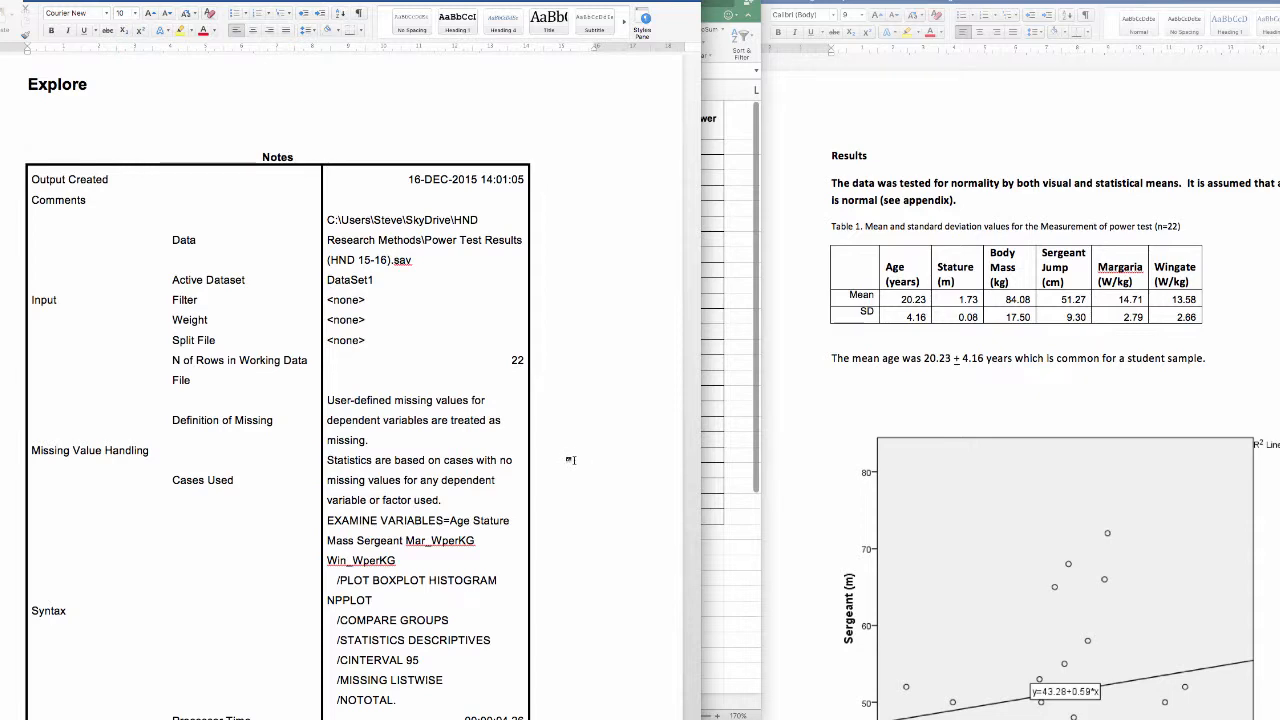
pyautogui.scroll(-7, 573, 460)
pyautogui.scroll(-6, 574, 460)
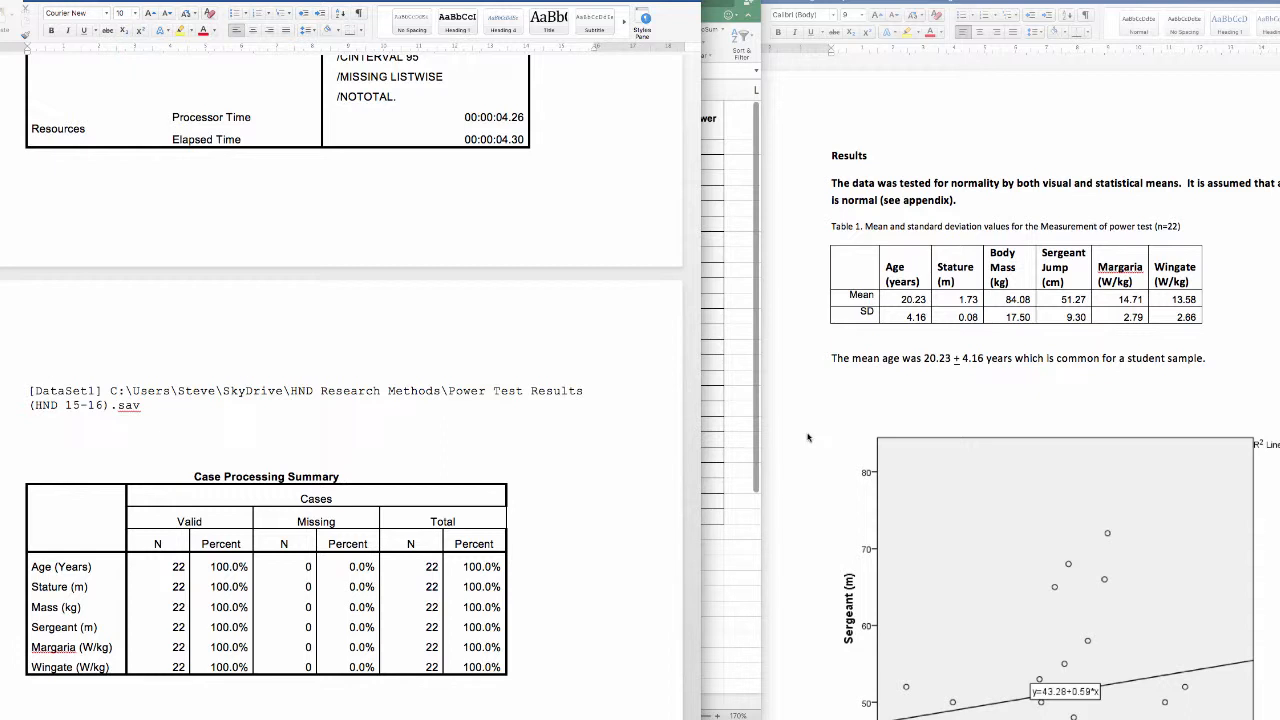
pyautogui.click(737, 443)
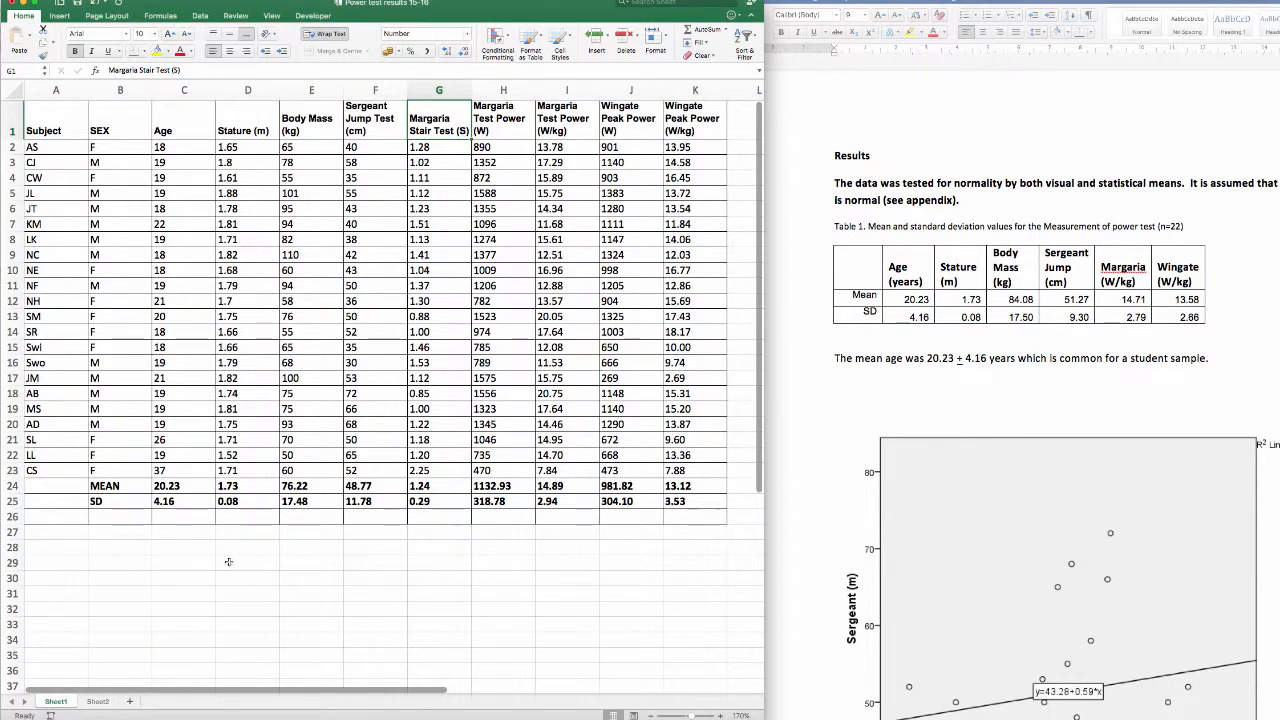
# - Change the number in the mean and standard deviation table's caption to the Roman numeral I in the Word report
pyautogui.click(835, 392)
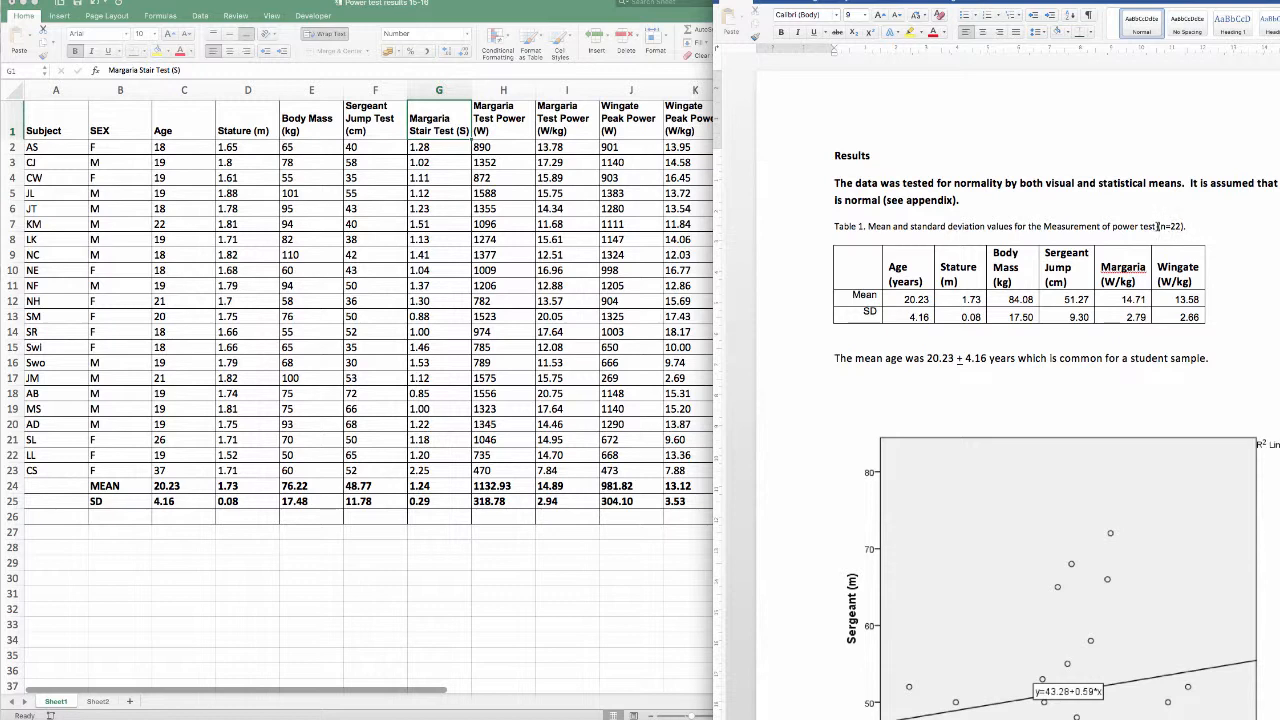
pyautogui.click(863, 226)
pyautogui.press('BackSpace')
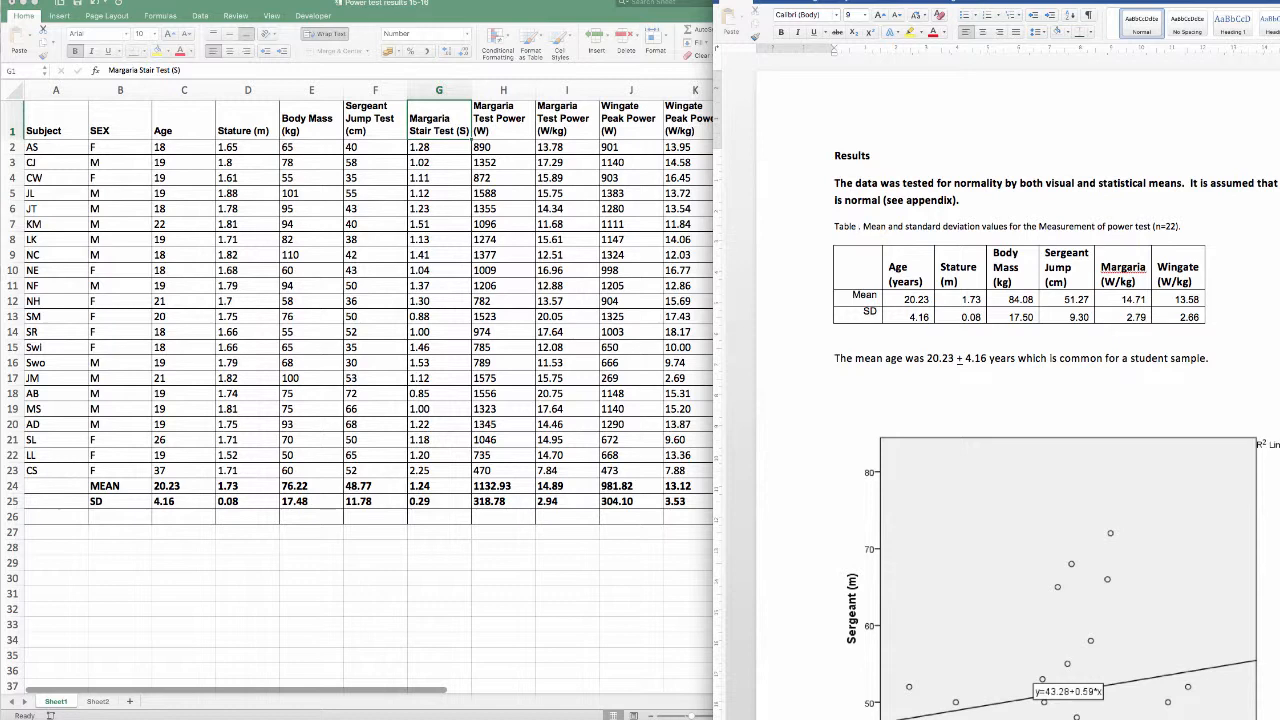
pyautogui.write('I')
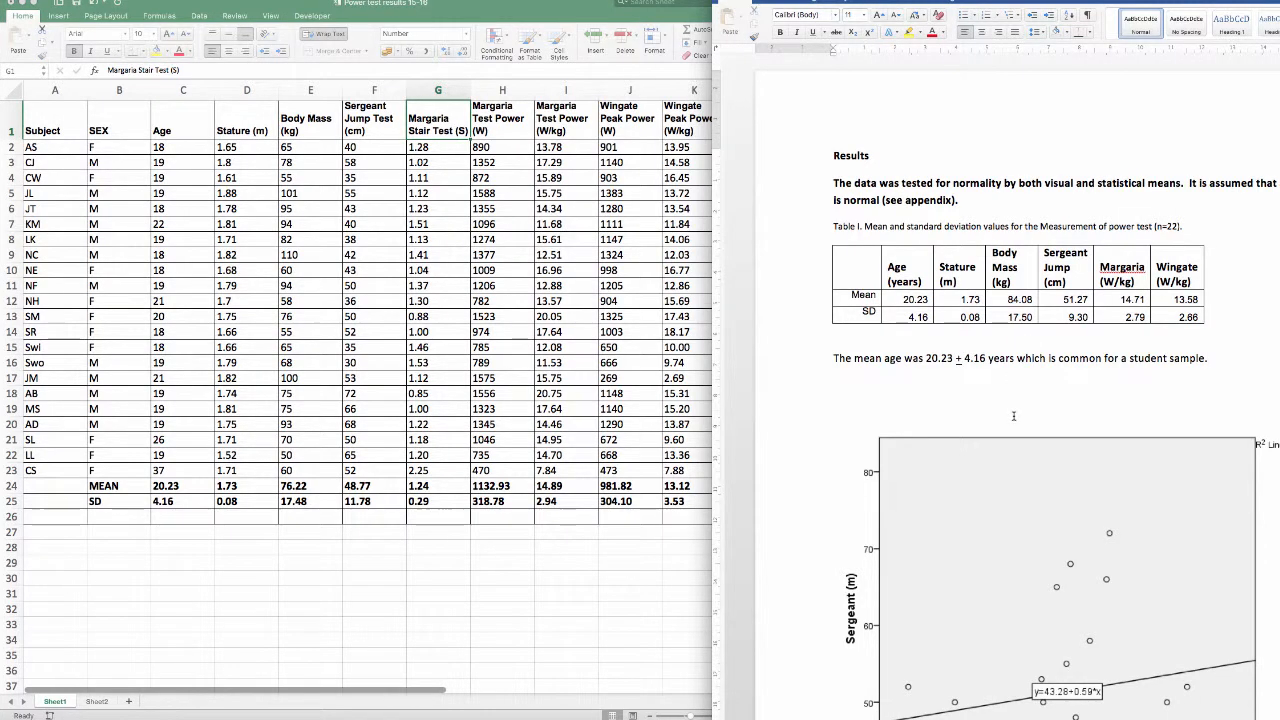
# - Review the Figure 1 scatter plot, its caption and the paragraph describing the relationship alongside the SPSS Correlations table
pyautogui.scroll(-3, 1012, 418)
pyautogui.scroll(-3, 1012, 423)
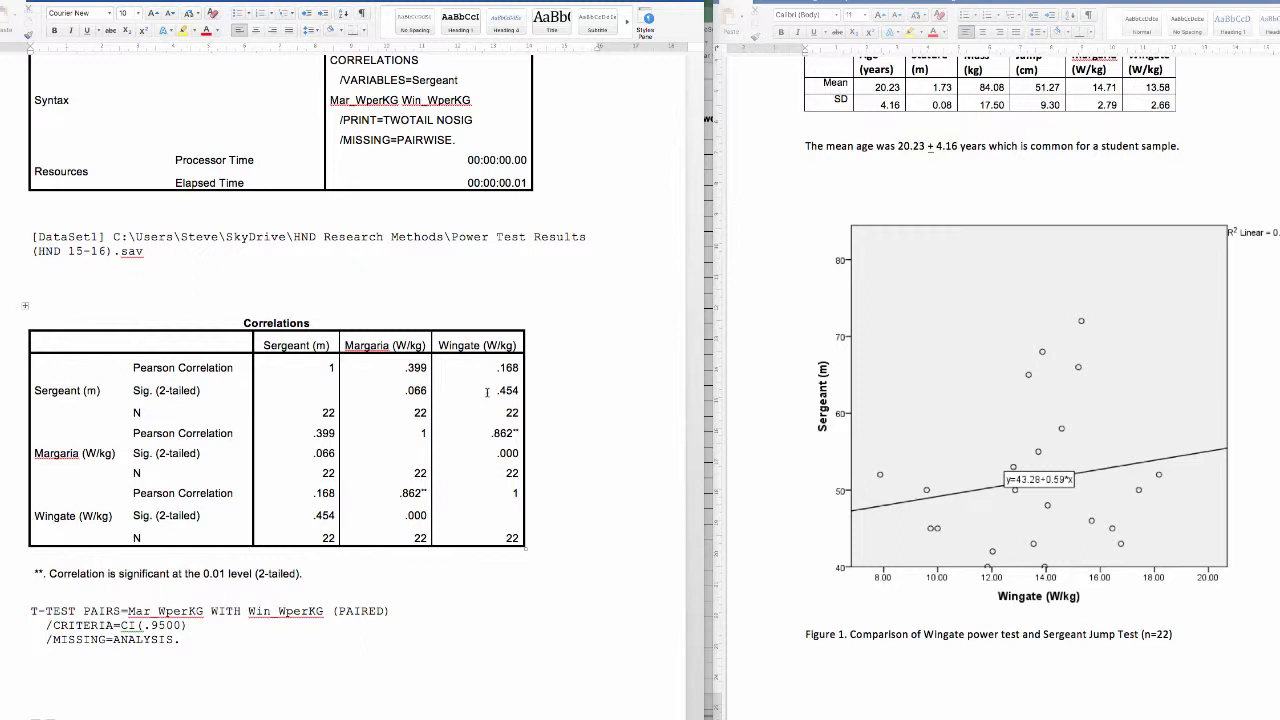
pyautogui.scroll(-1, 943, 441)
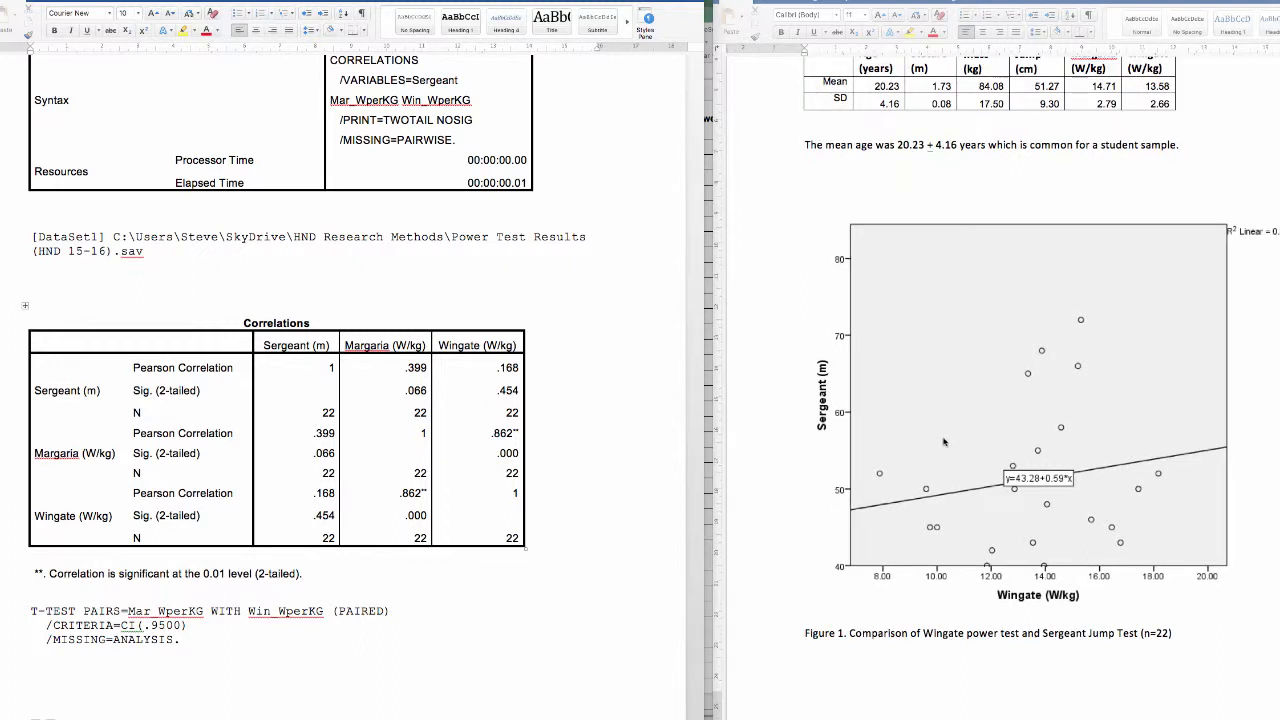
pyautogui.scroll(-5, 943, 441)
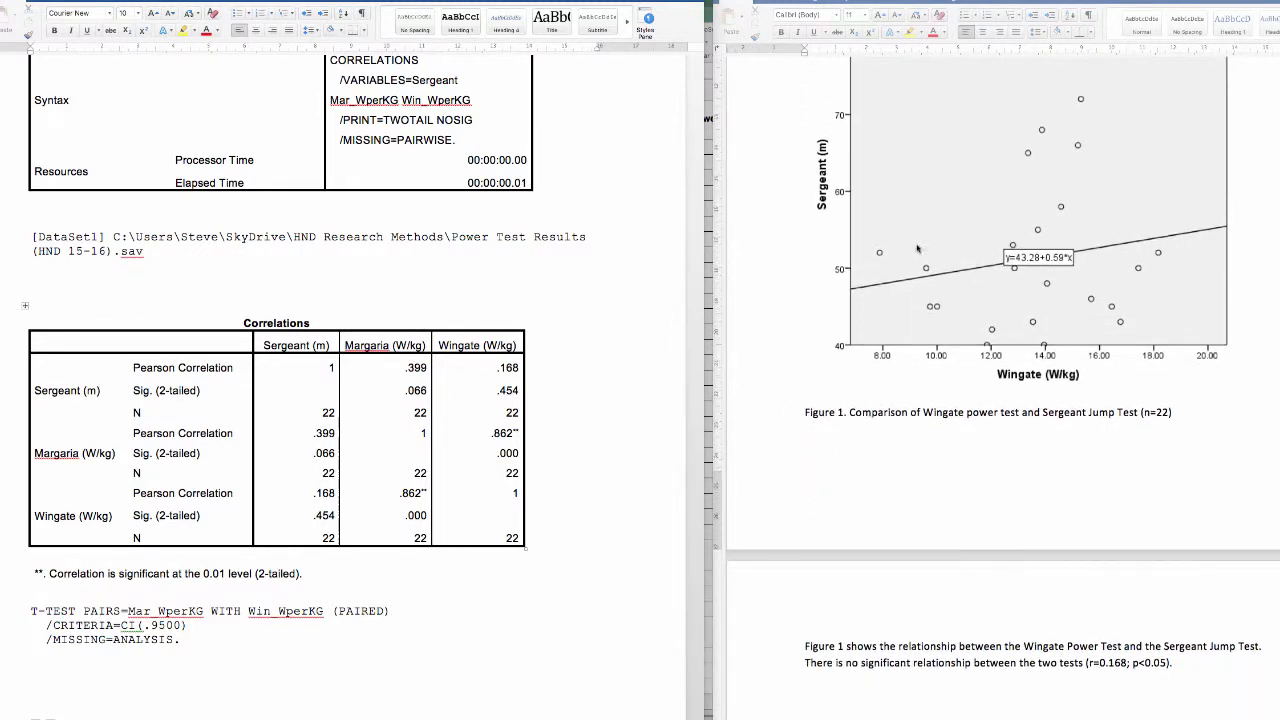
pyautogui.scroll(-2, 921, 520)
pyautogui.scroll(-1, 921, 520)
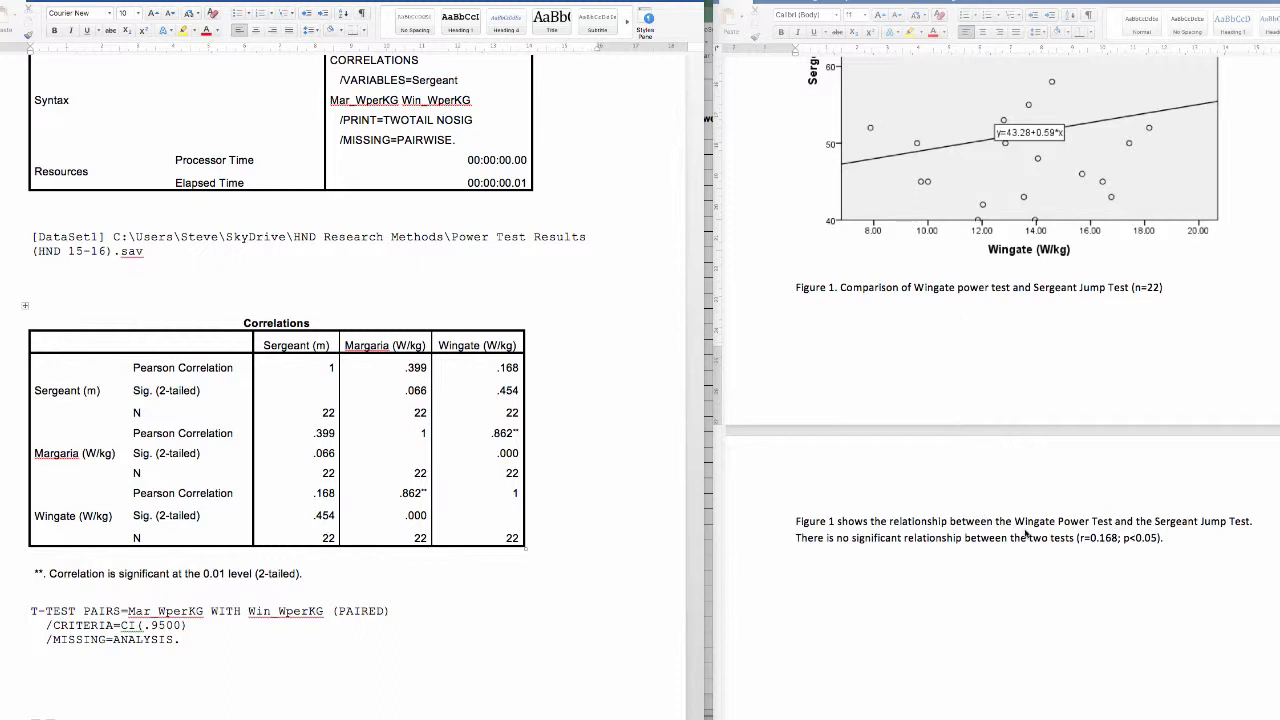
# - Copy the Margaria against Wingate scatter plot from the SPSS output and paste it below the Figure 1 paragraph in the report
pyautogui.click(1169, 541)
pyautogui.scroll(10, 395, 431)
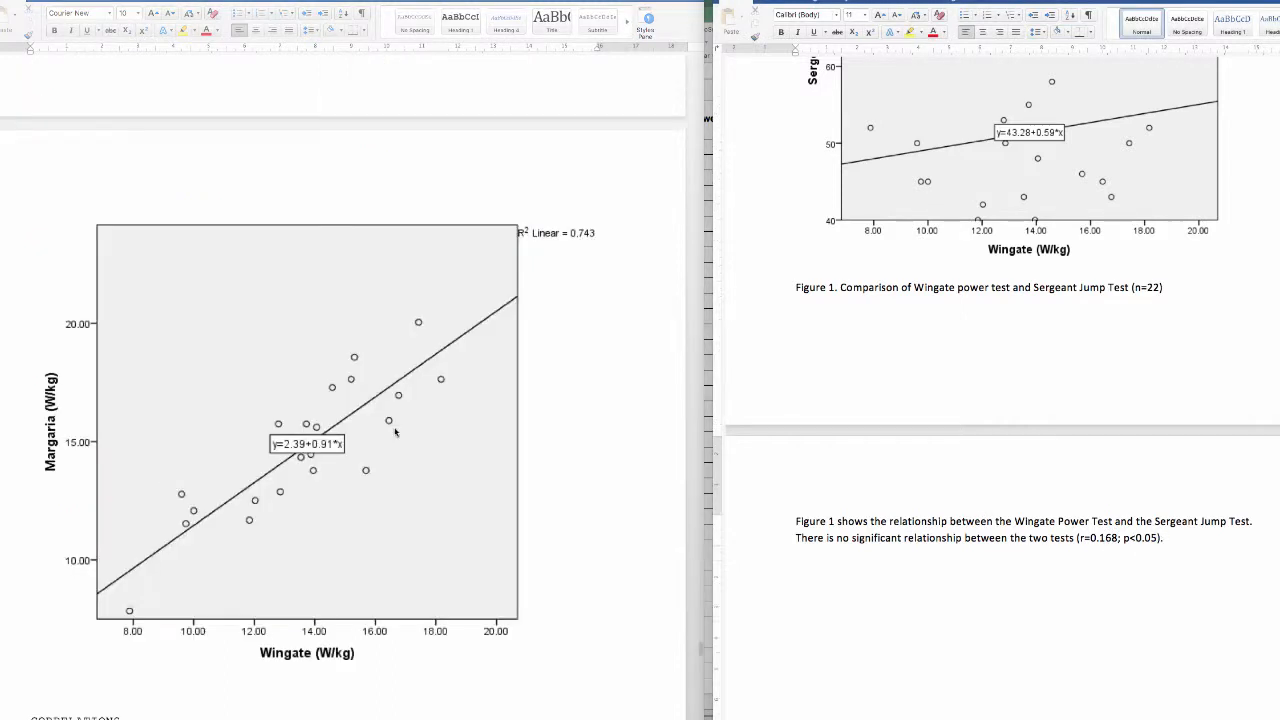
pyautogui.press('Return')
pyautogui.click(279, 500)
pyautogui.rightClick(279, 500)
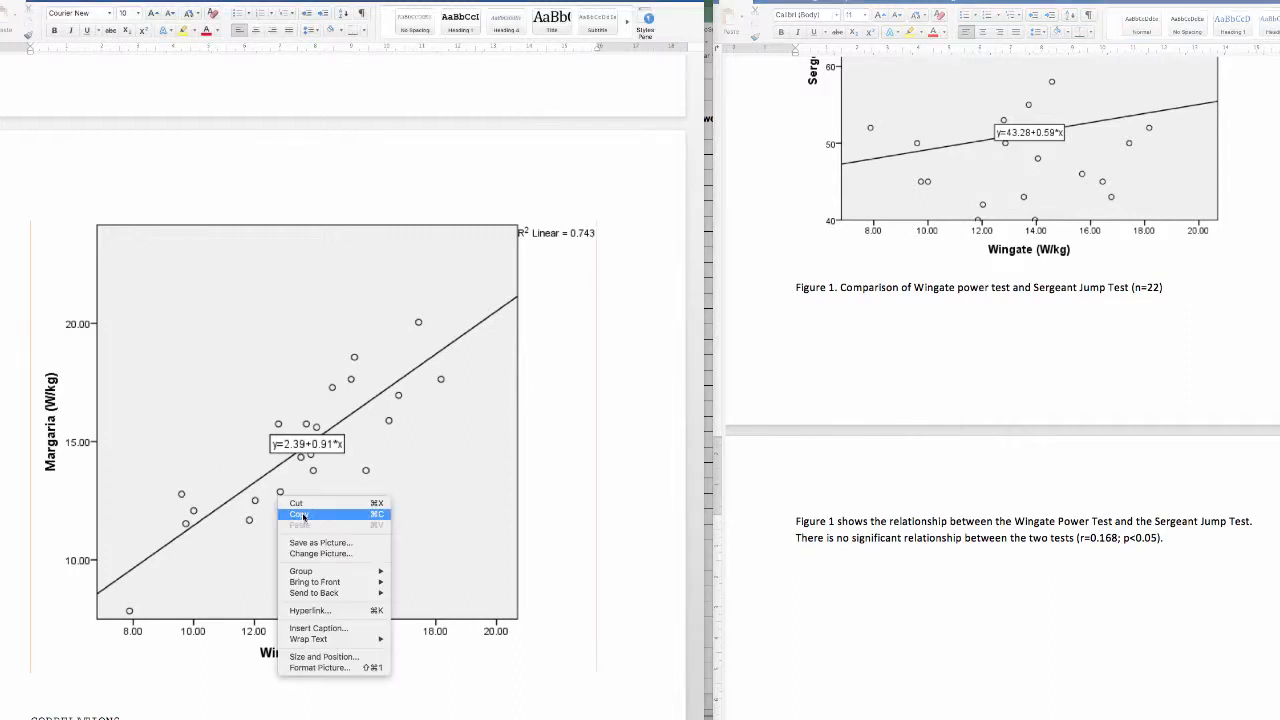
pyautogui.click(300, 508)
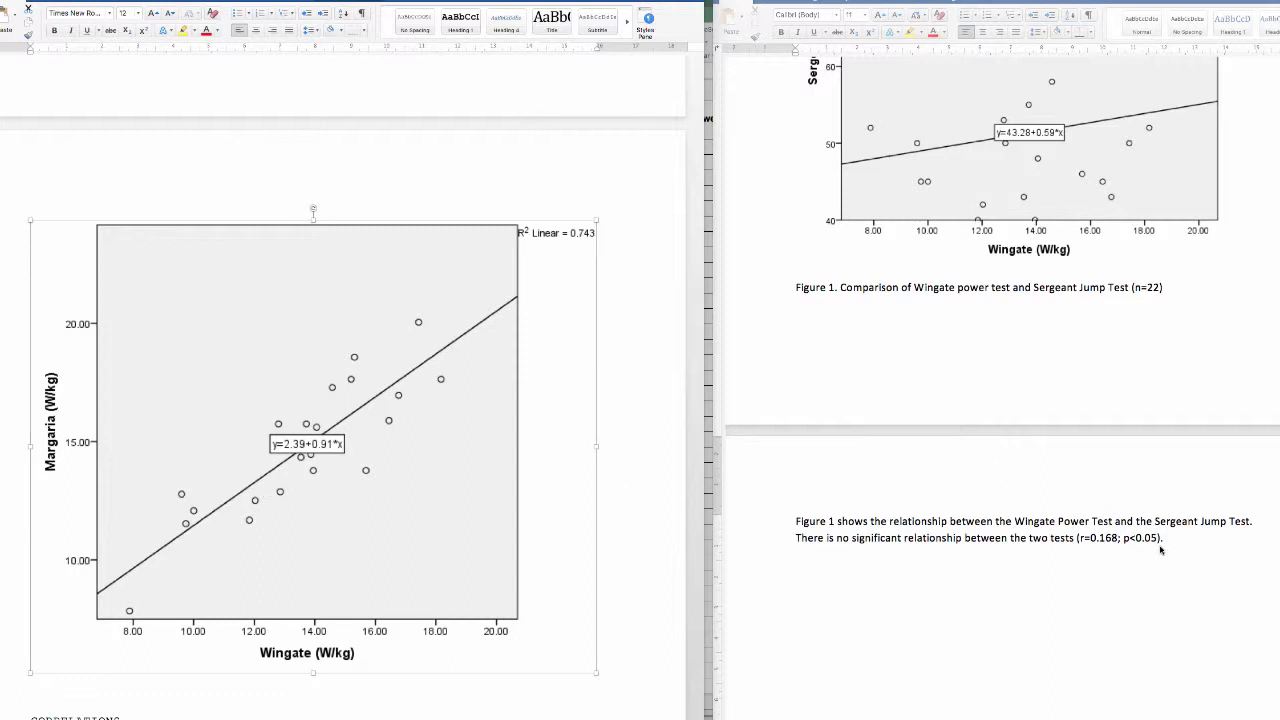
pyautogui.click(1012, 580)
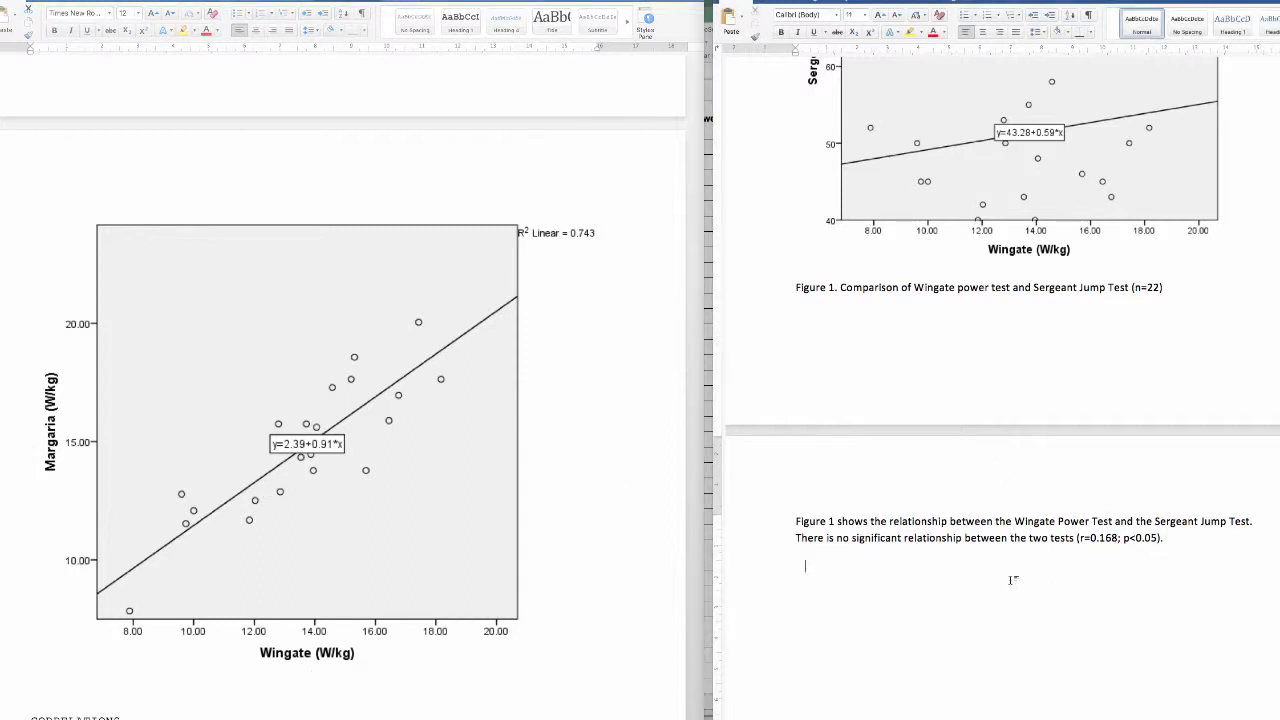
pyautogui.hotkey('ctrl', 'v')
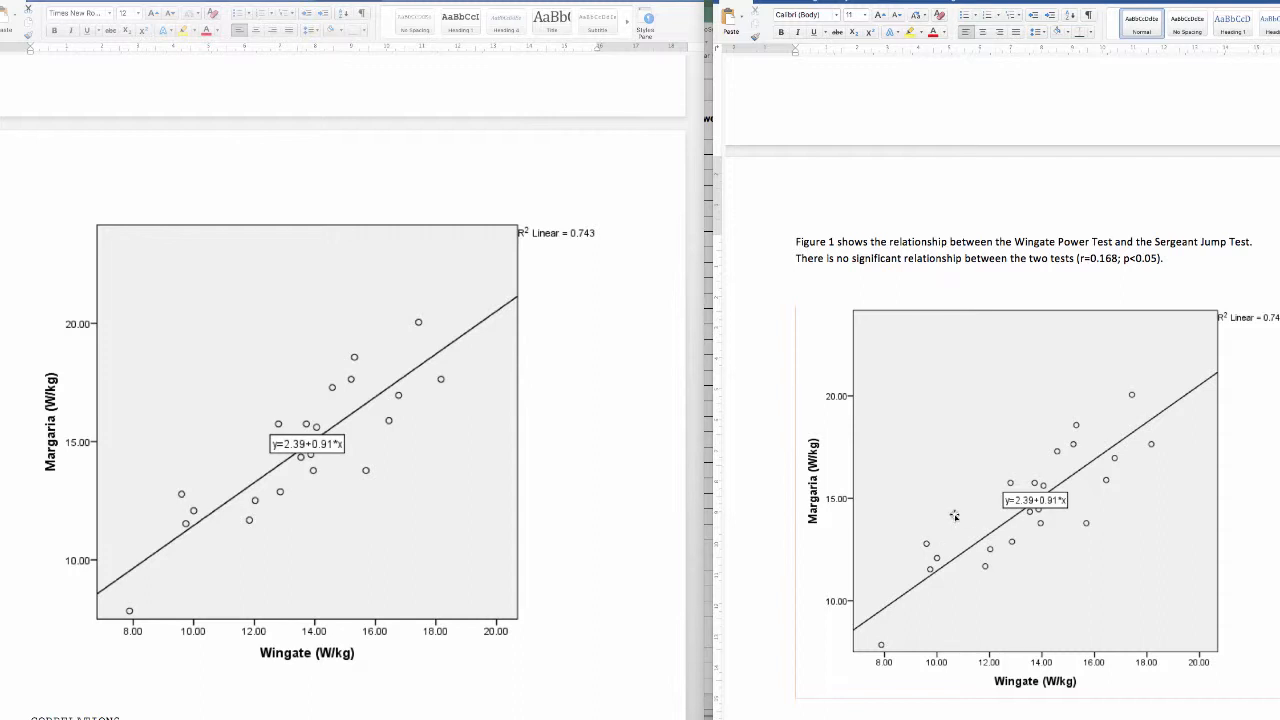
# - Copy the Figure 1 caption and paste it beneath the Margaria and Wingate scatter plot
pyautogui.scroll(1, 950, 520)
pyautogui.scroll(3, 955, 517)
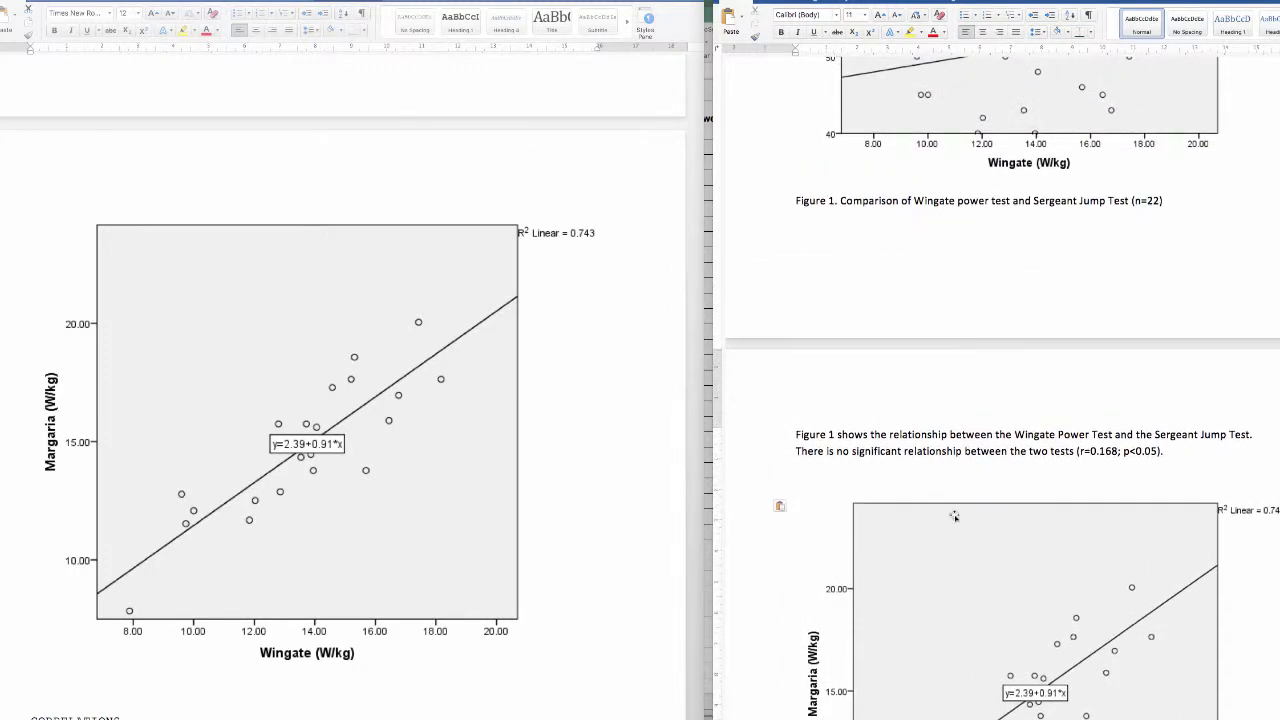
pyautogui.click(757, 203)
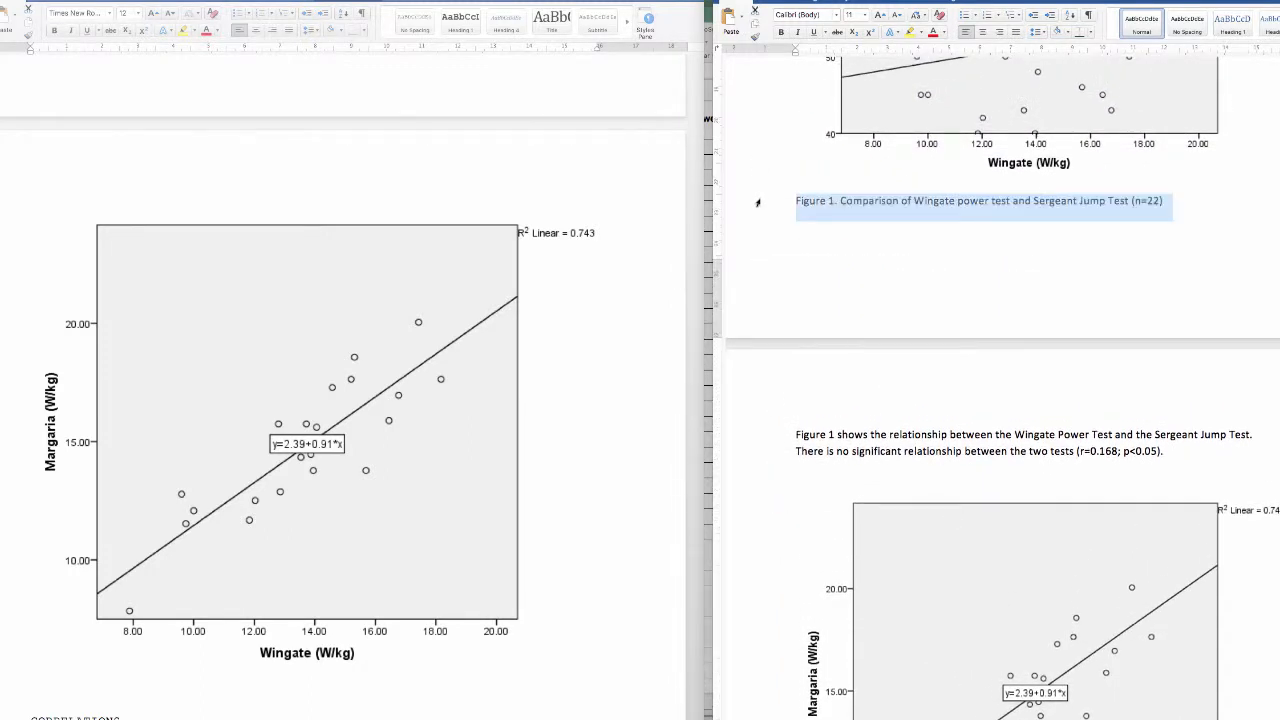
pyautogui.hotkey('ctrl', 'c')
pyautogui.hotkey('ctrl', 'End')
pyautogui.hotkey('ctrl', 'v')
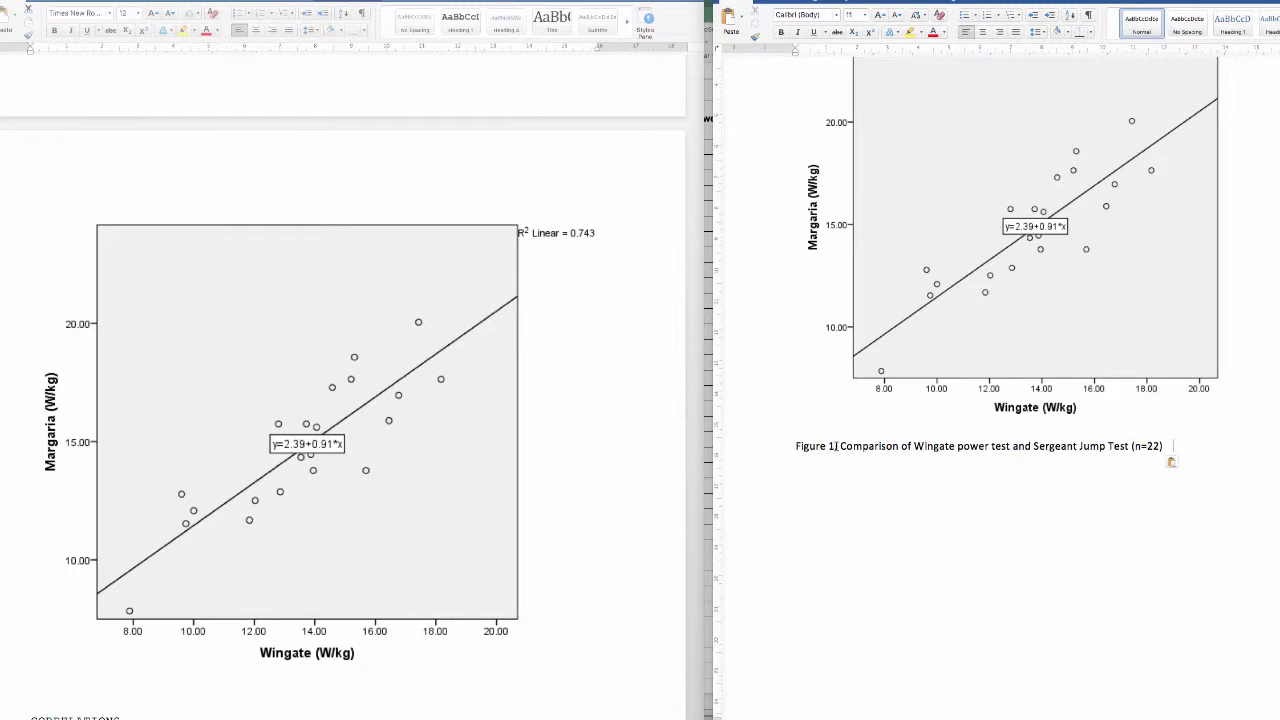
# - Edit the pasted caption to read "Figure 2. Comparison of Wingate power test and Margaria Stair Test (n=22)."
pyautogui.click(836, 446)
pyautogui.press('BackSpace')
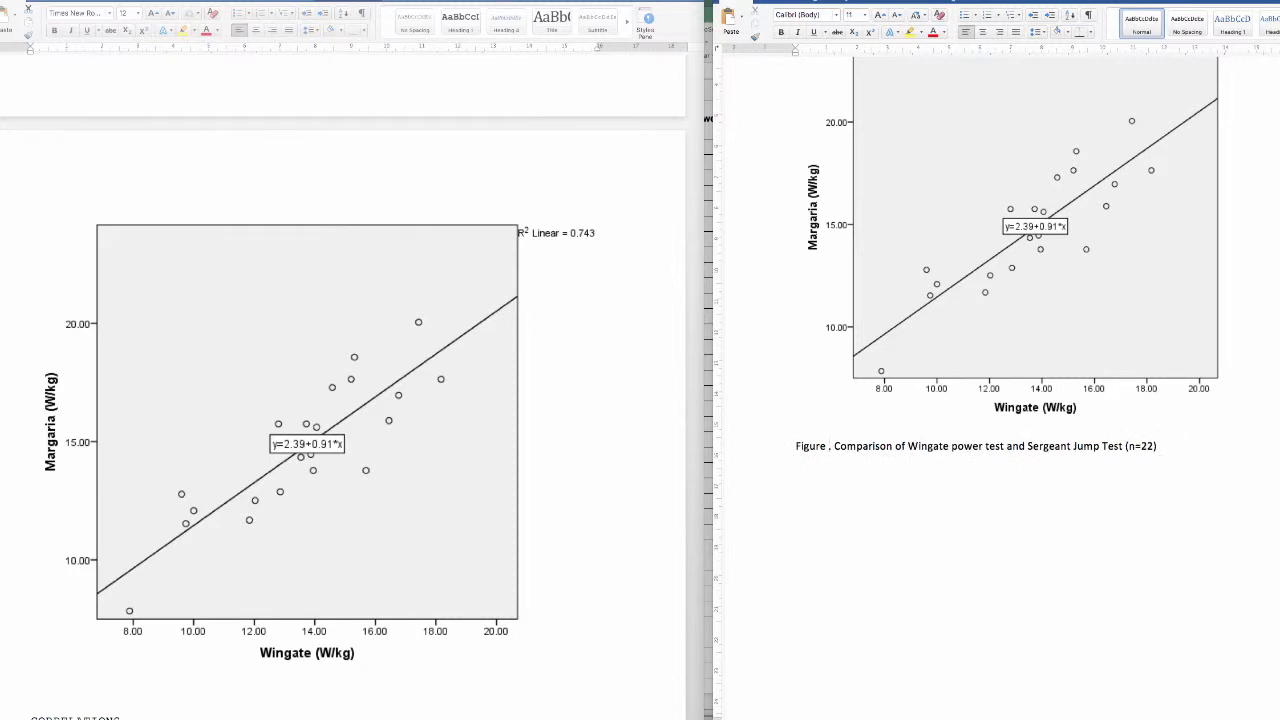
pyautogui.write('2')
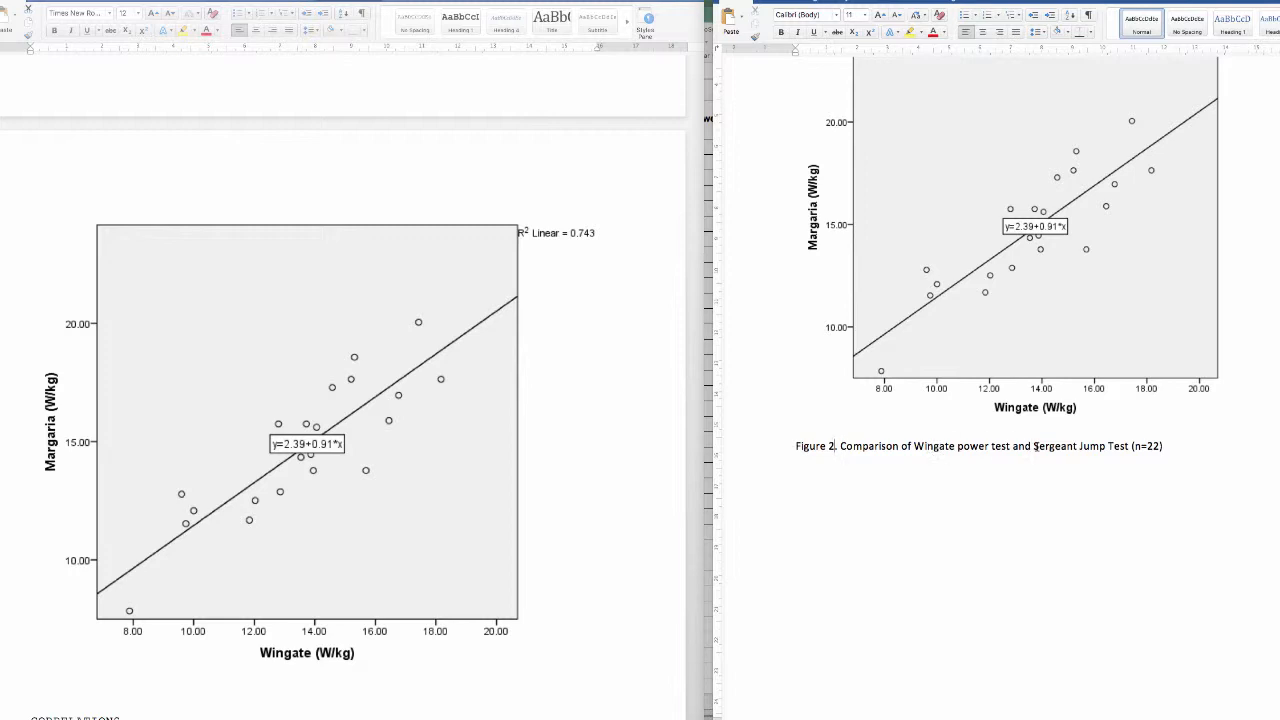
pyautogui.moveTo(1034, 446); pyautogui.dragTo(1078, 446)
pyautogui.write('Margaria Stair')
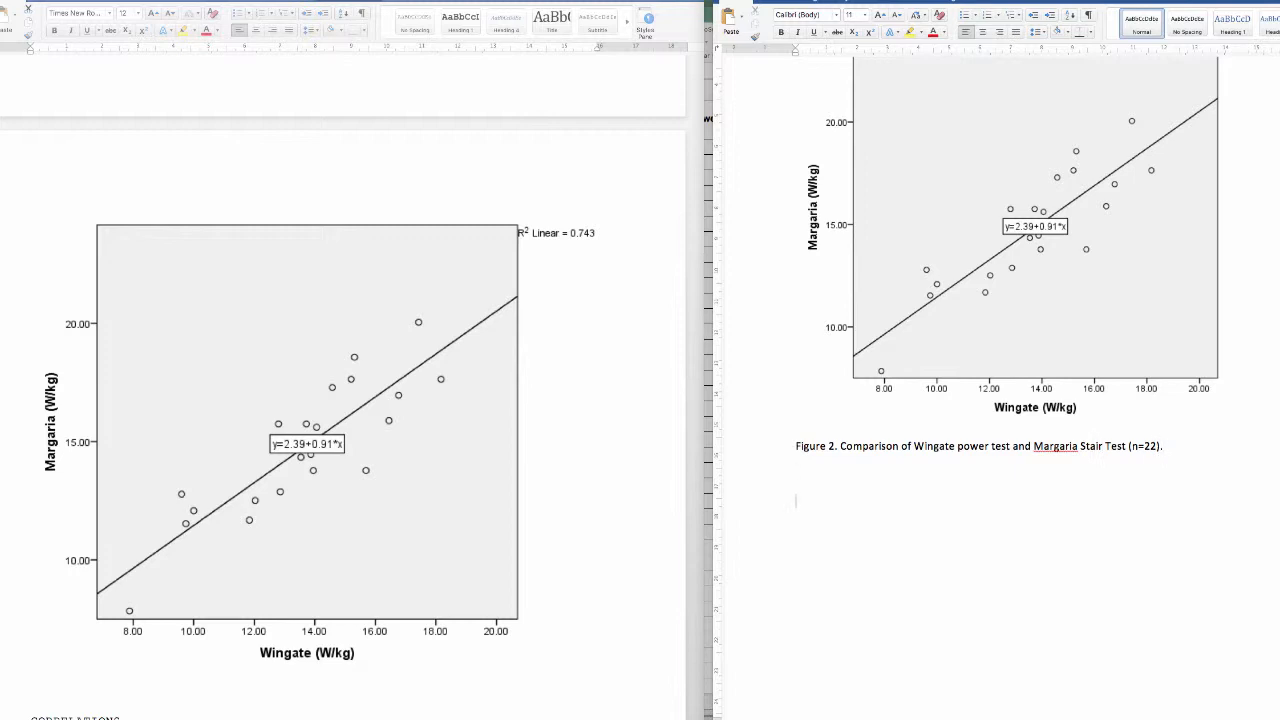
# - Copy the paragraph describing Figure 1 and paste it below the Figure 2 caption
pyautogui.scroll(10, 1094, 455)
pyautogui.moveTo(796, 583); pyautogui.dragTo(1194, 598)
pyautogui.scroll(-15, 1194, 598)
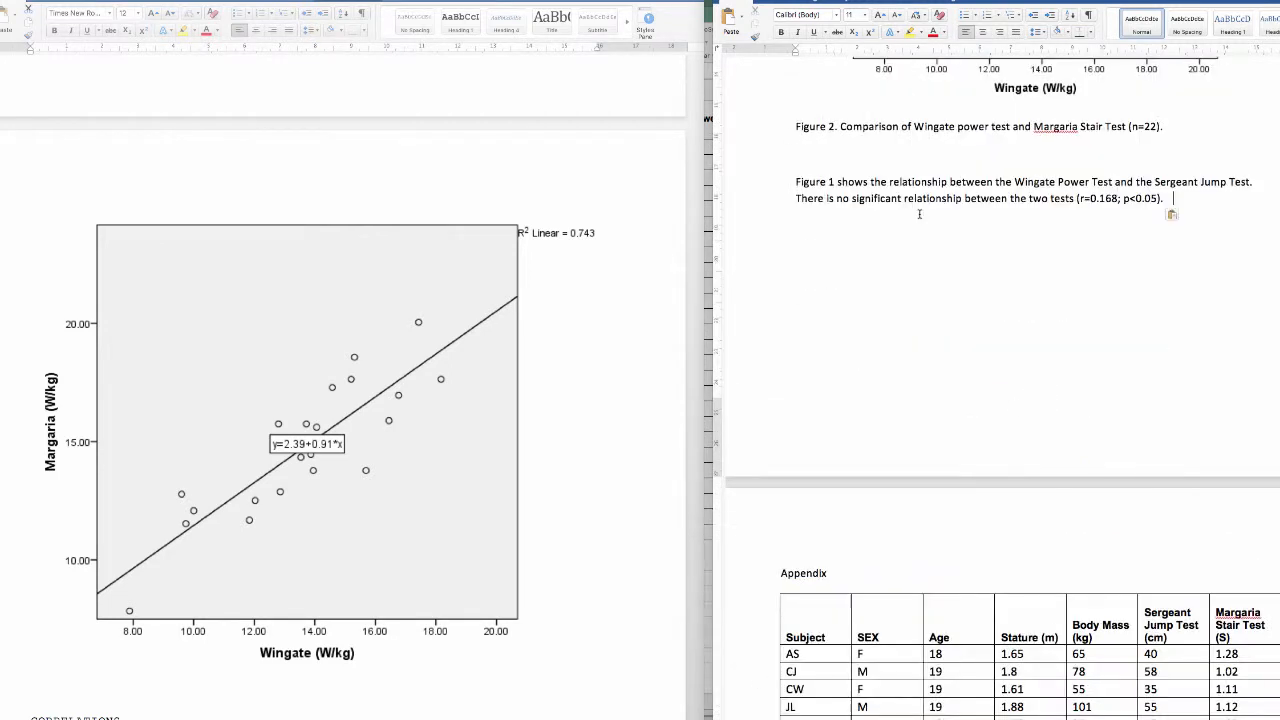
# - Change the pasted paragraph's figure number to 2 and replace "Sergeant Jump" with "Margaria Stair"
pyautogui.click(834, 182)
pyautogui.press('BackSpace')
pyautogui.press('BackSpace')
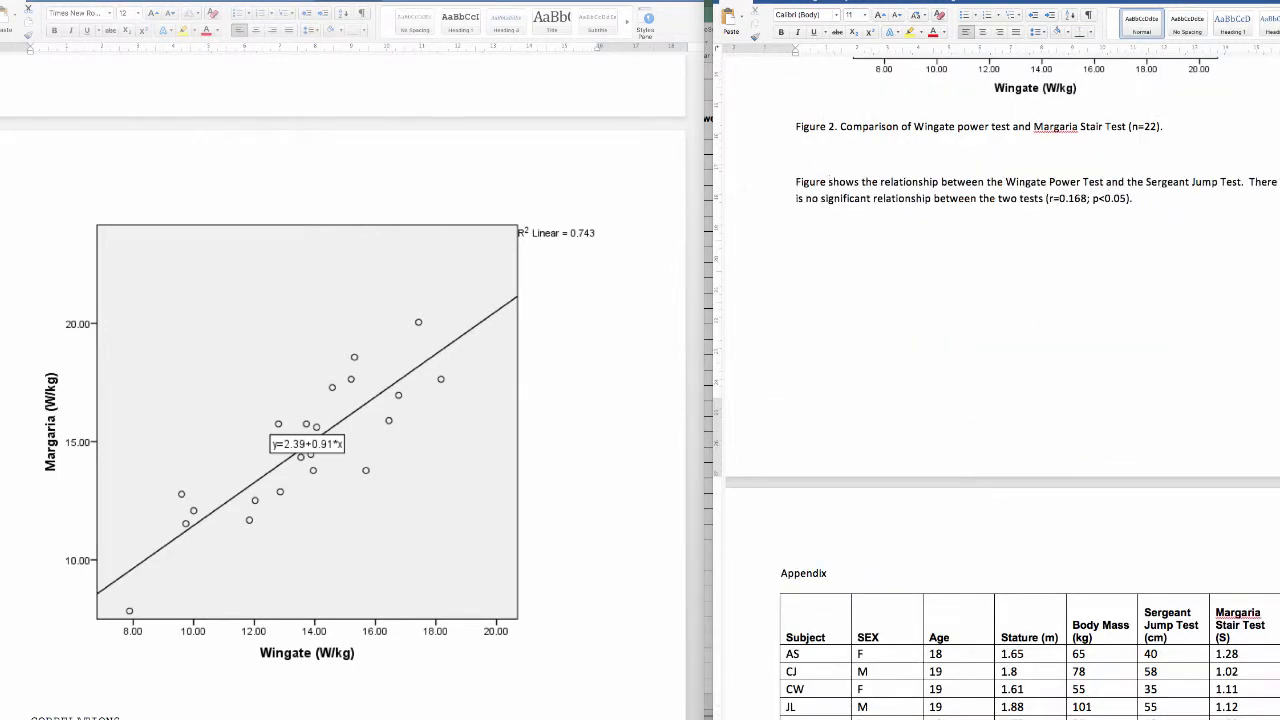
pyautogui.write('2')
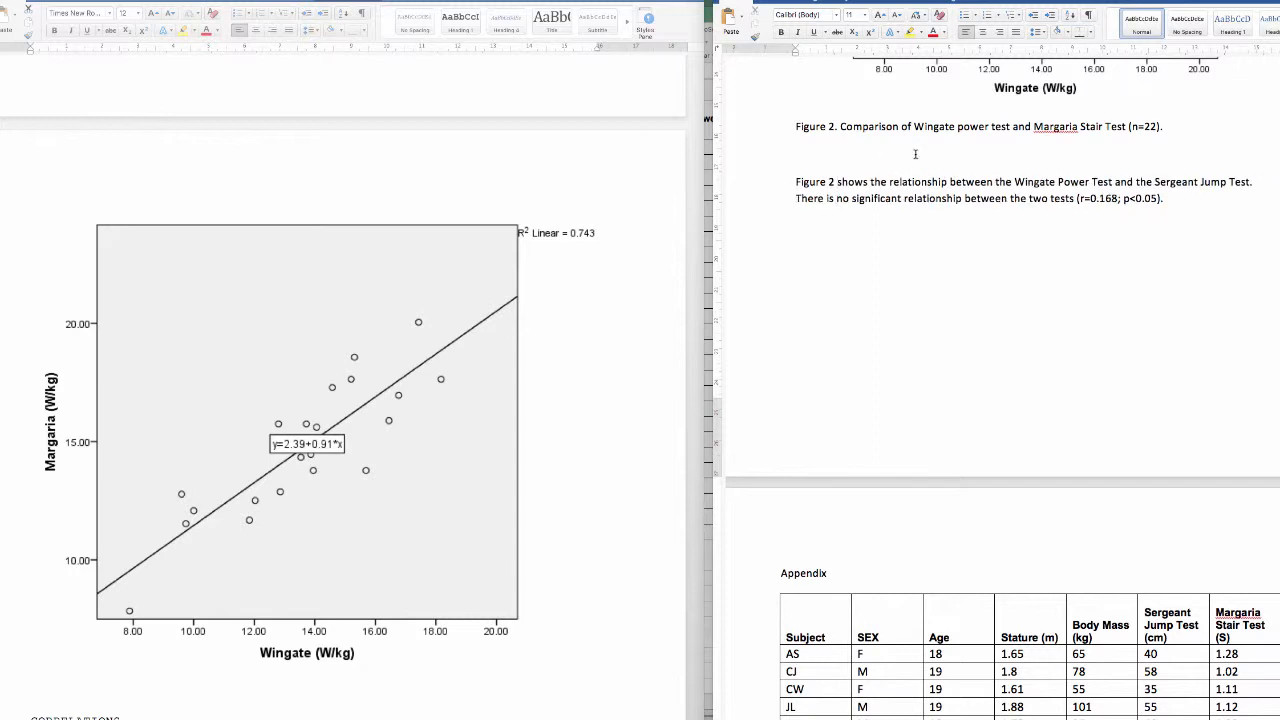
pyautogui.moveTo(1155, 182); pyautogui.dragTo(1228, 182)
pyautogui.write('Margaria Stair')
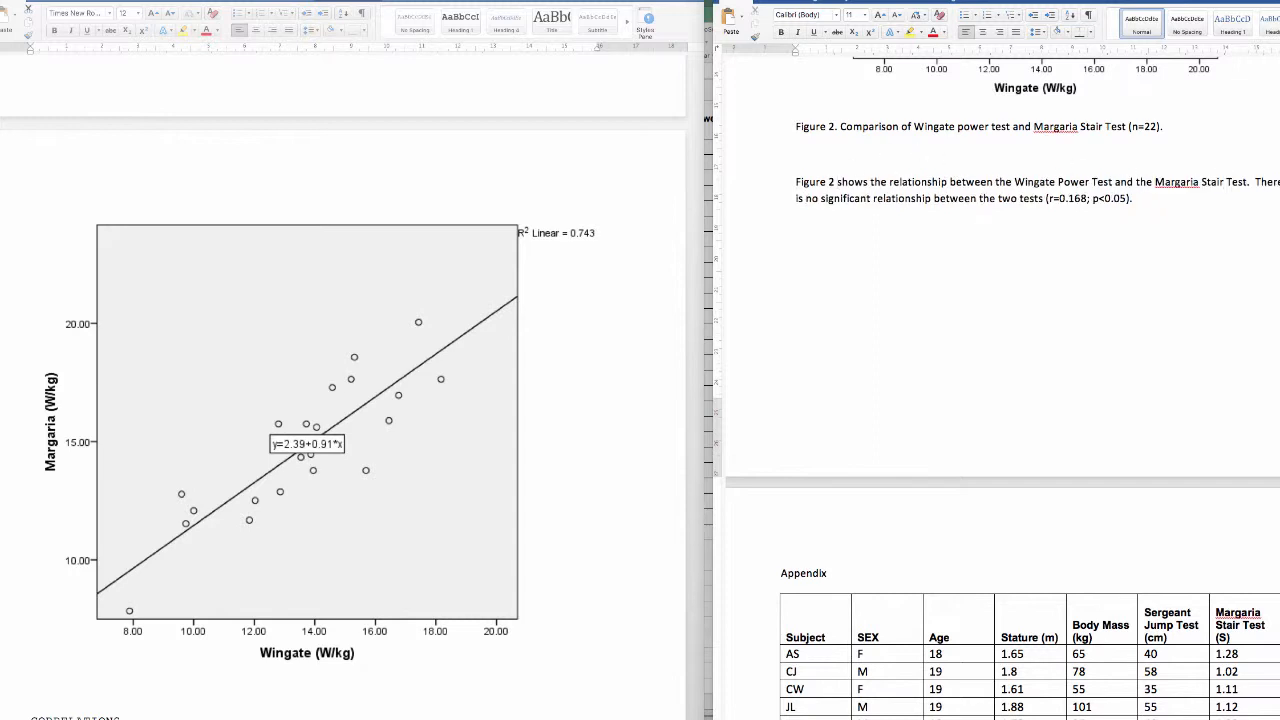
# - Reword the Figure 2 paragraph to "a significant relationship" and set r to 0.862 from the Correlations table
pyautogui.doubleClick(813, 198)
pyautogui.write('a')
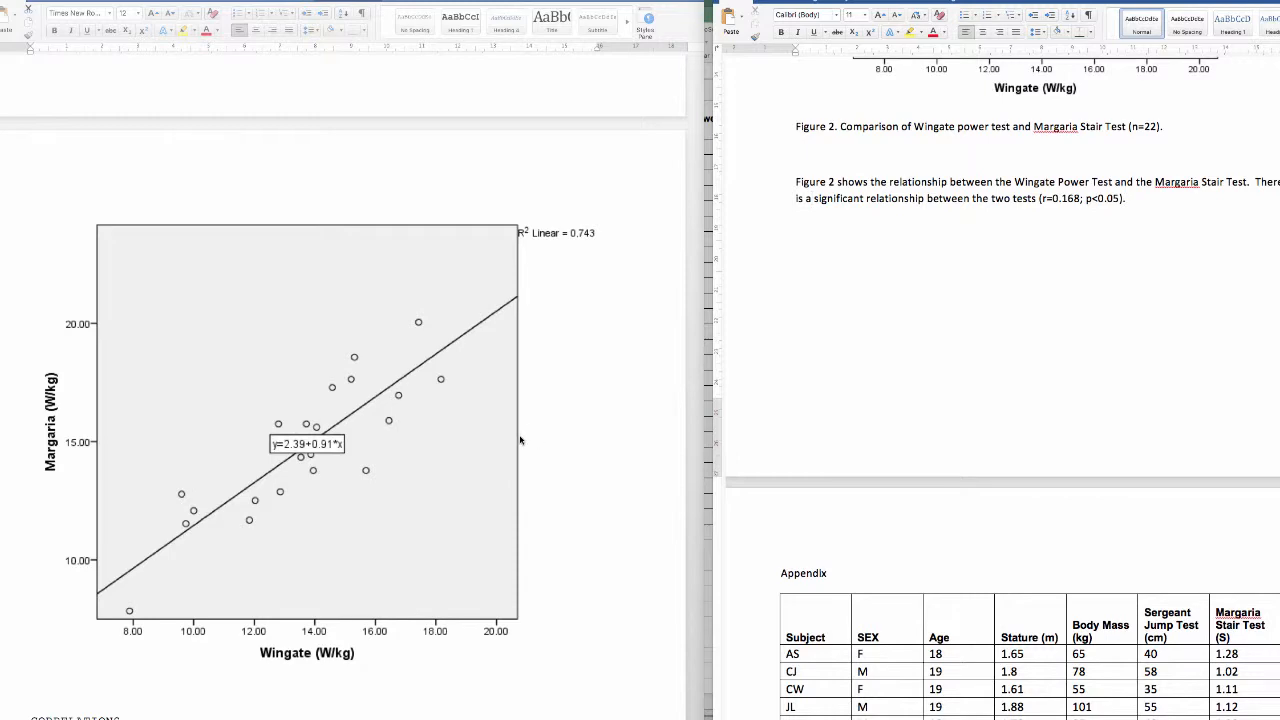
pyautogui.scroll(-6, 503, 448)
pyautogui.scroll(-6, 503, 448)
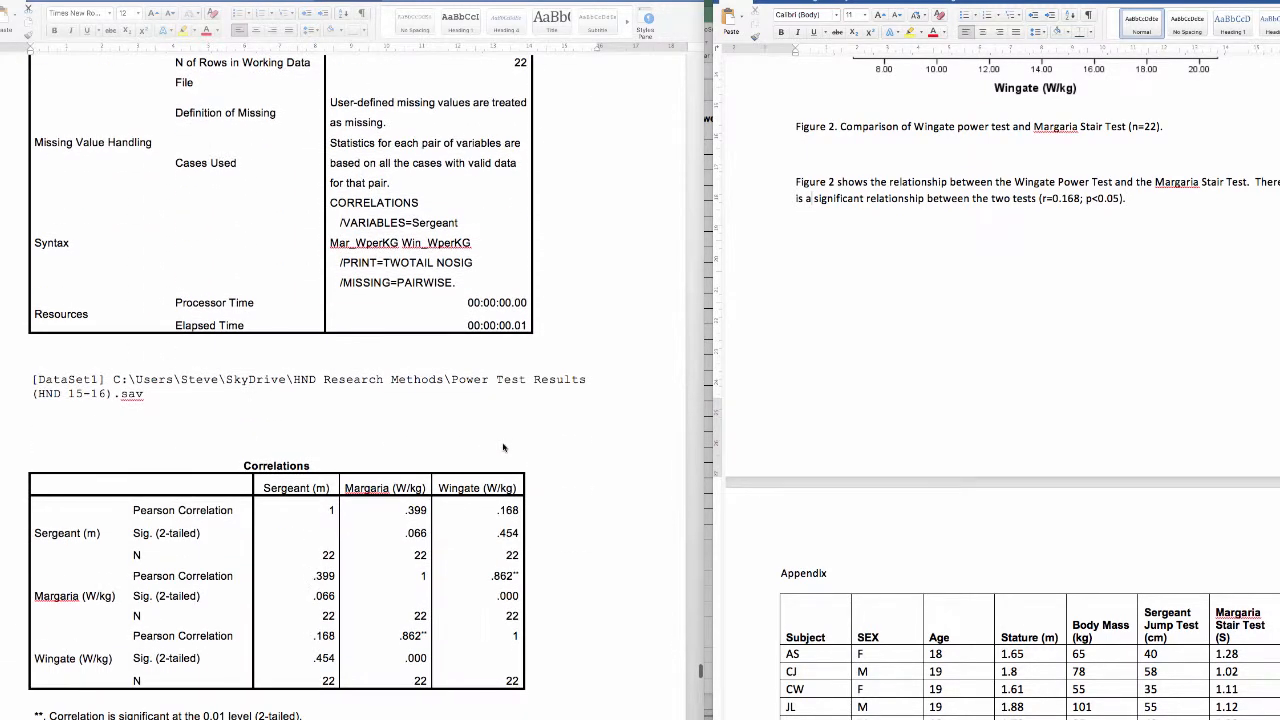
pyautogui.scroll(-2, 100, 446)
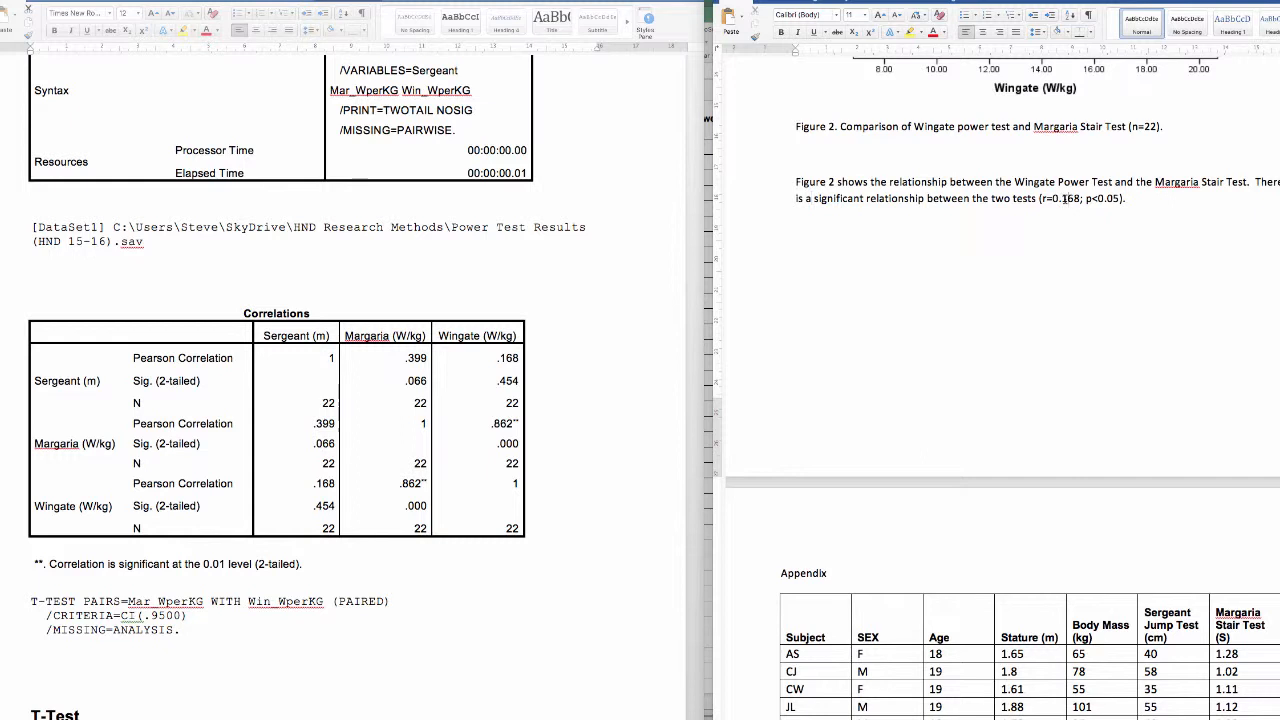
pyautogui.moveTo(1063, 199); pyautogui.dragTo(1080, 201)
pyautogui.write('862')
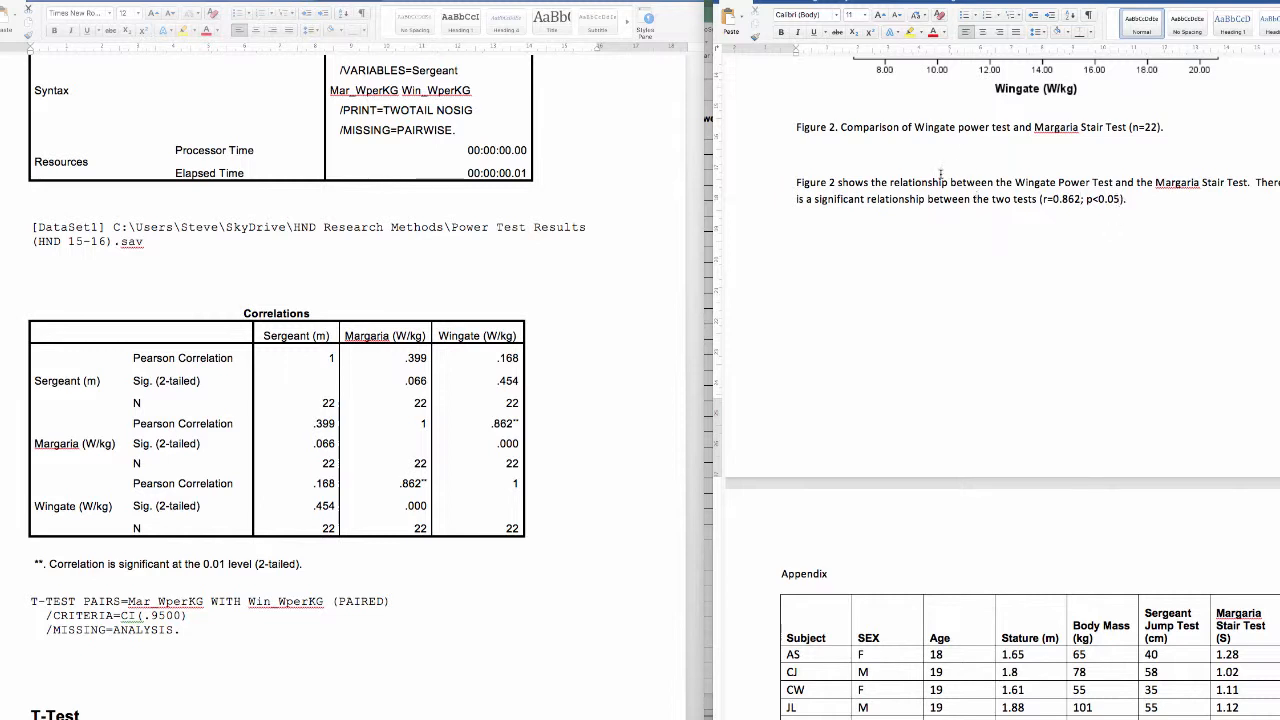
# - Review the report's results section from the descriptive table through to the Figure 2 paragraph
pyautogui.click(1186, 219)
pyautogui.scroll(5, 1064, 285)
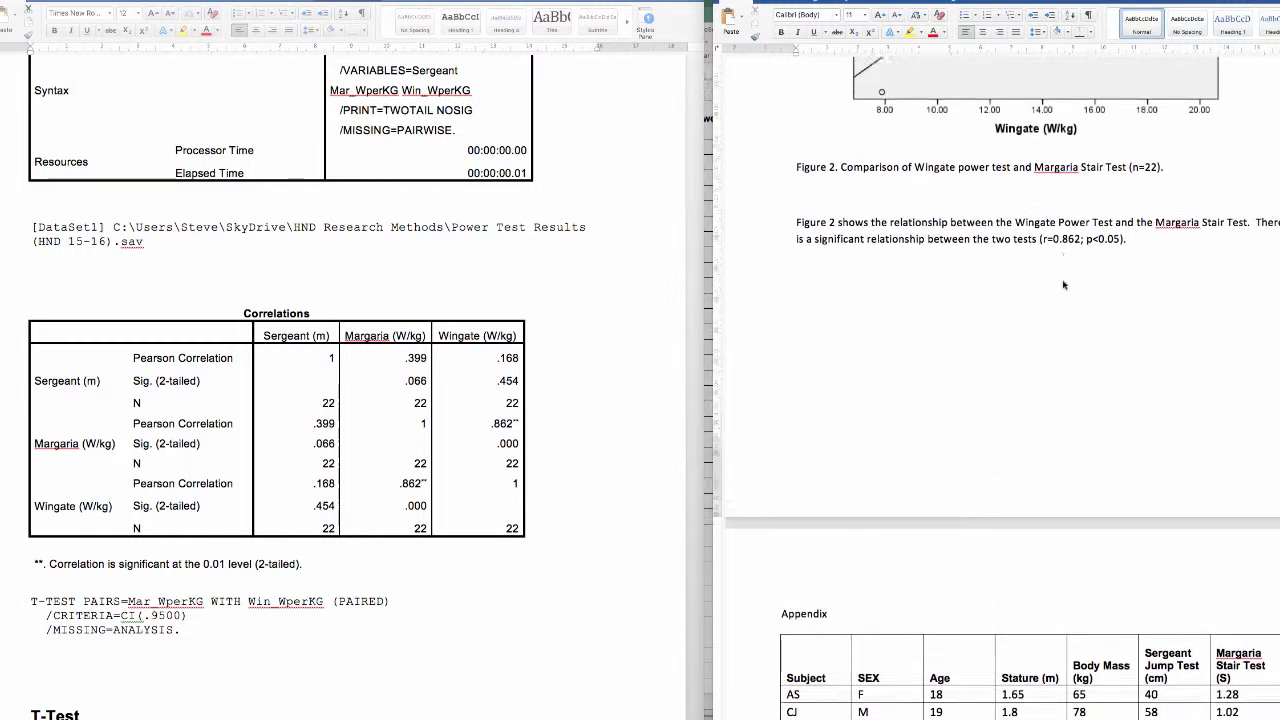
pyautogui.scroll(1, 1064, 285)
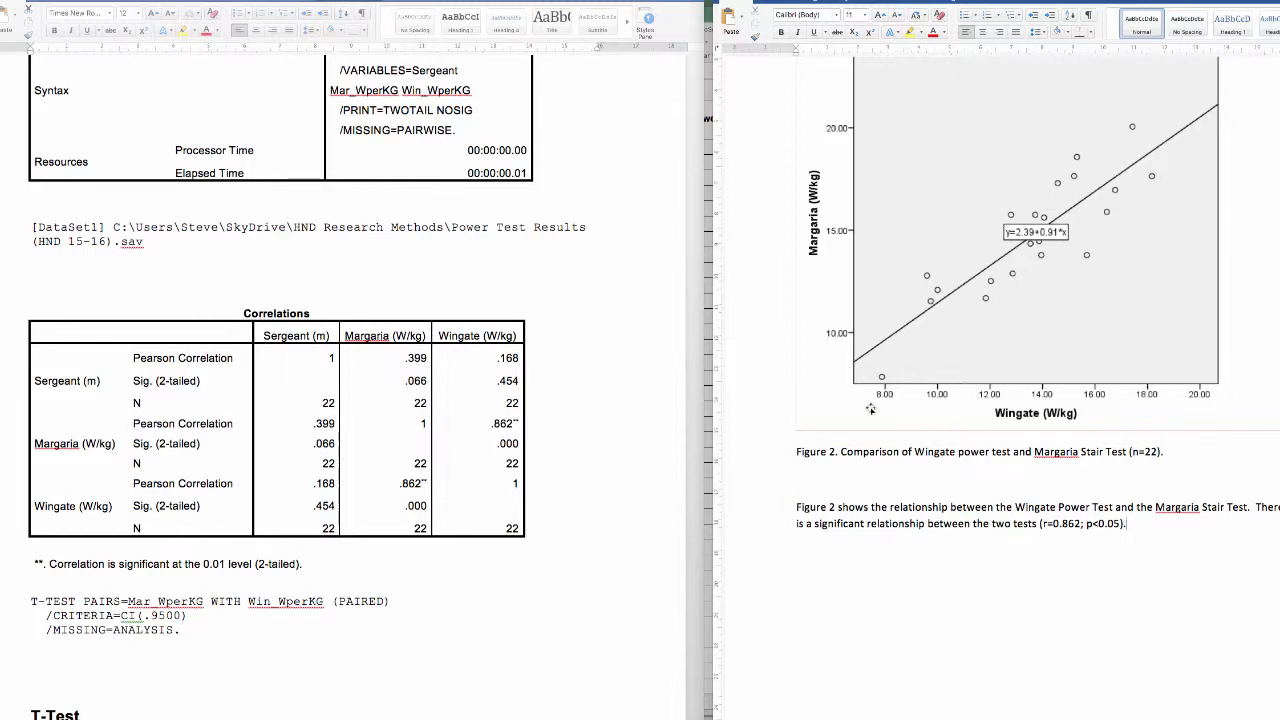
pyautogui.scroll(10, 872, 418)
pyautogui.scroll(-1, 871, 414)
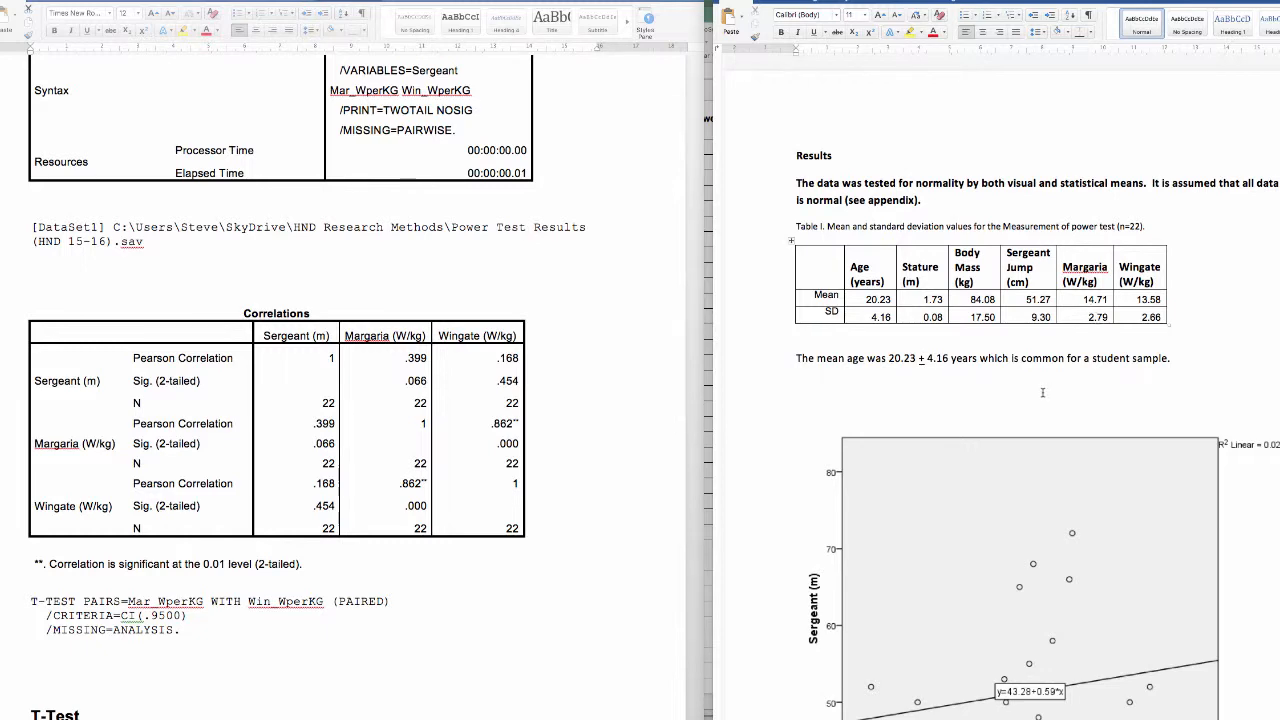
pyautogui.scroll(-6, 1043, 397)
pyautogui.scroll(-8, 1043, 397)
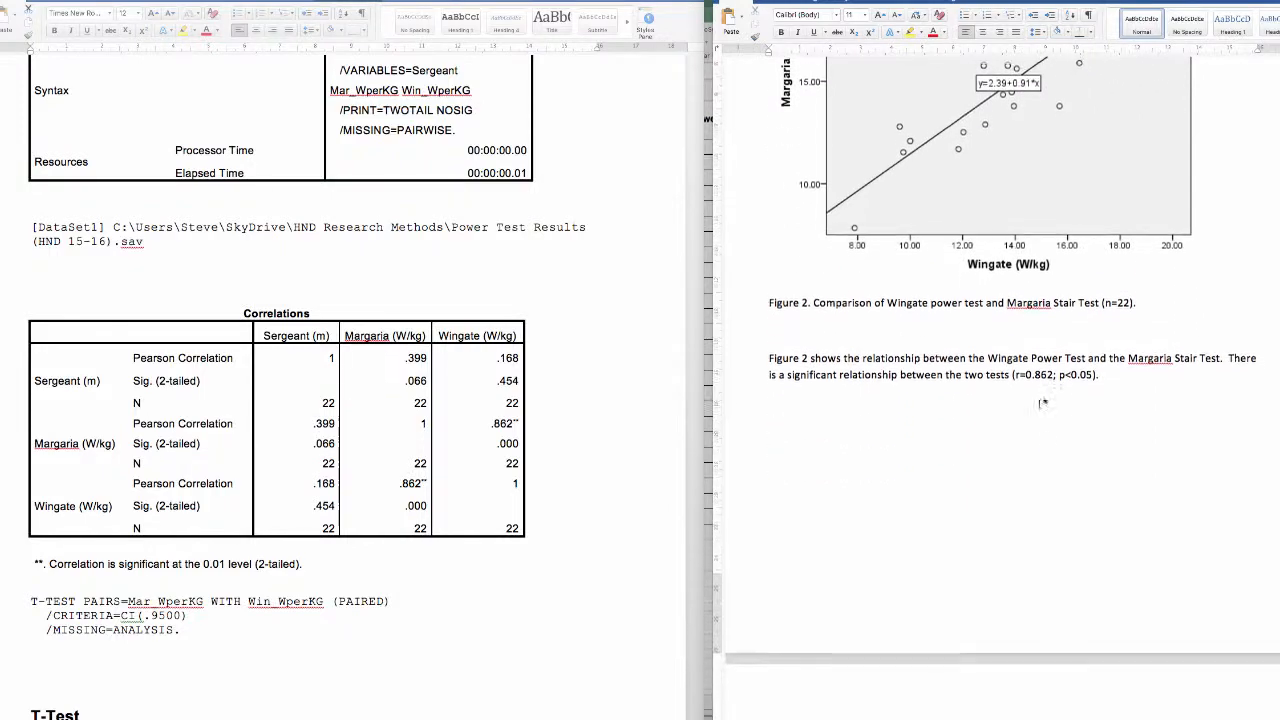
pyautogui.scroll(-10, 1043, 478)
pyautogui.scroll(-3, 1043, 478)
pyautogui.scroll(10, 936, 505)
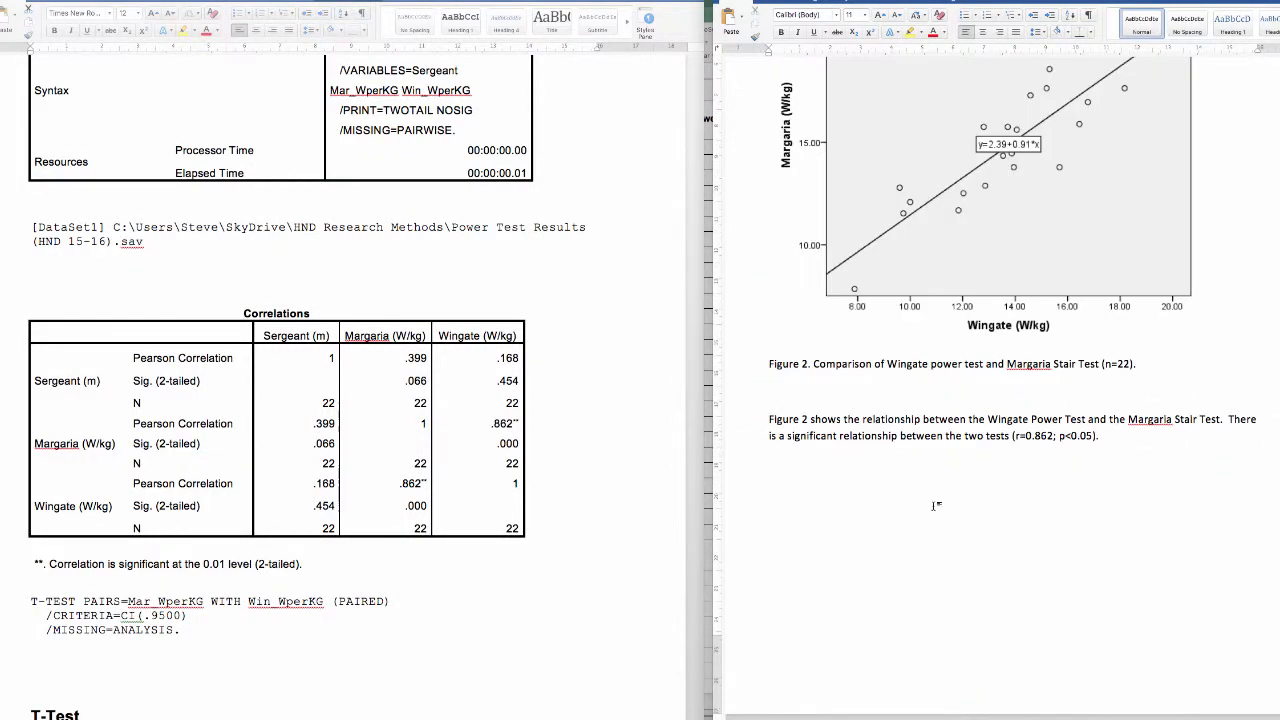
pyautogui.scroll(-1, 275, 576)
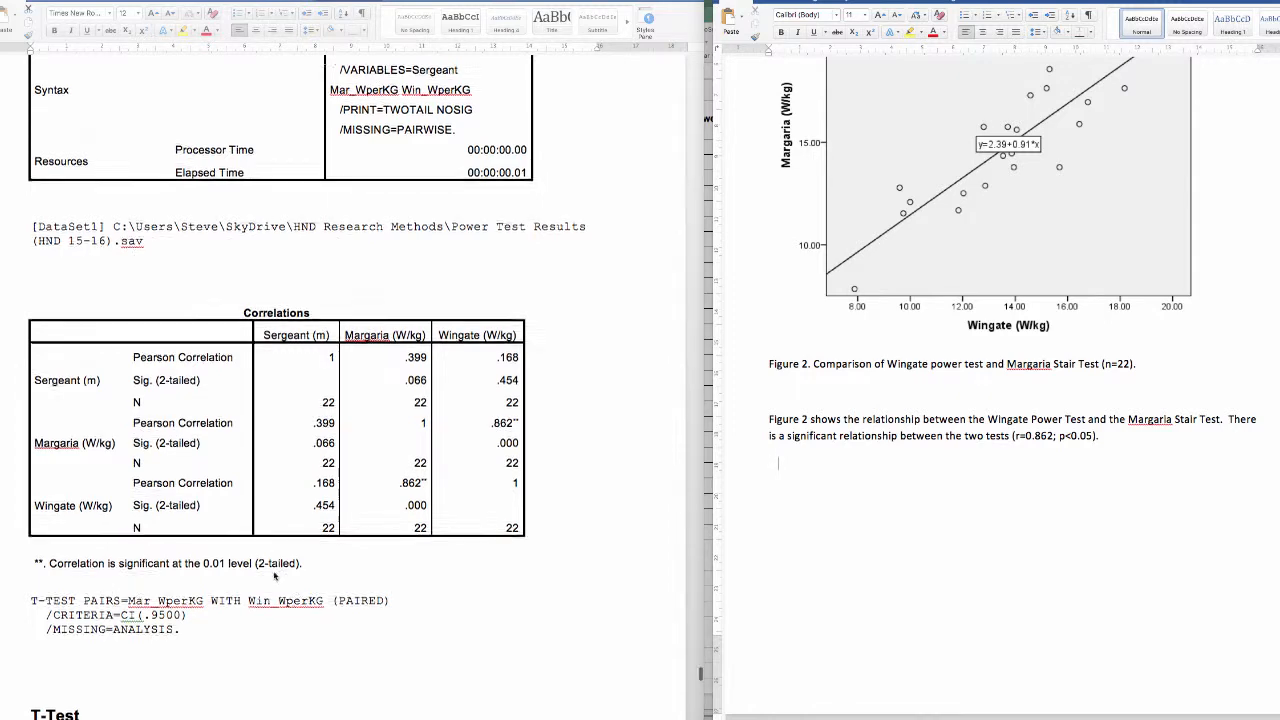
# - Examine the T-Test section of the SPSS output, from the paired samples statistics and correlations to the Sig. (2-tailed) value in the Paired Samples Test
pyautogui.scroll(-6, 275, 576)
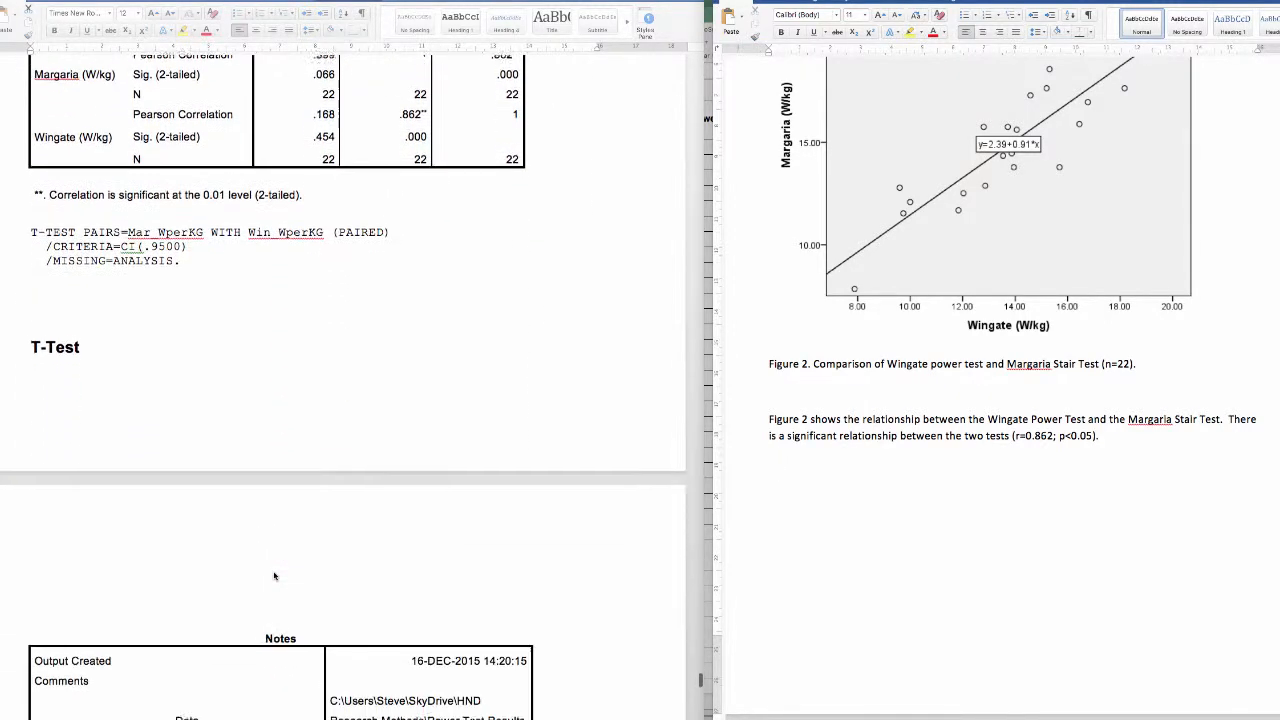
pyautogui.scroll(-2, 275, 576)
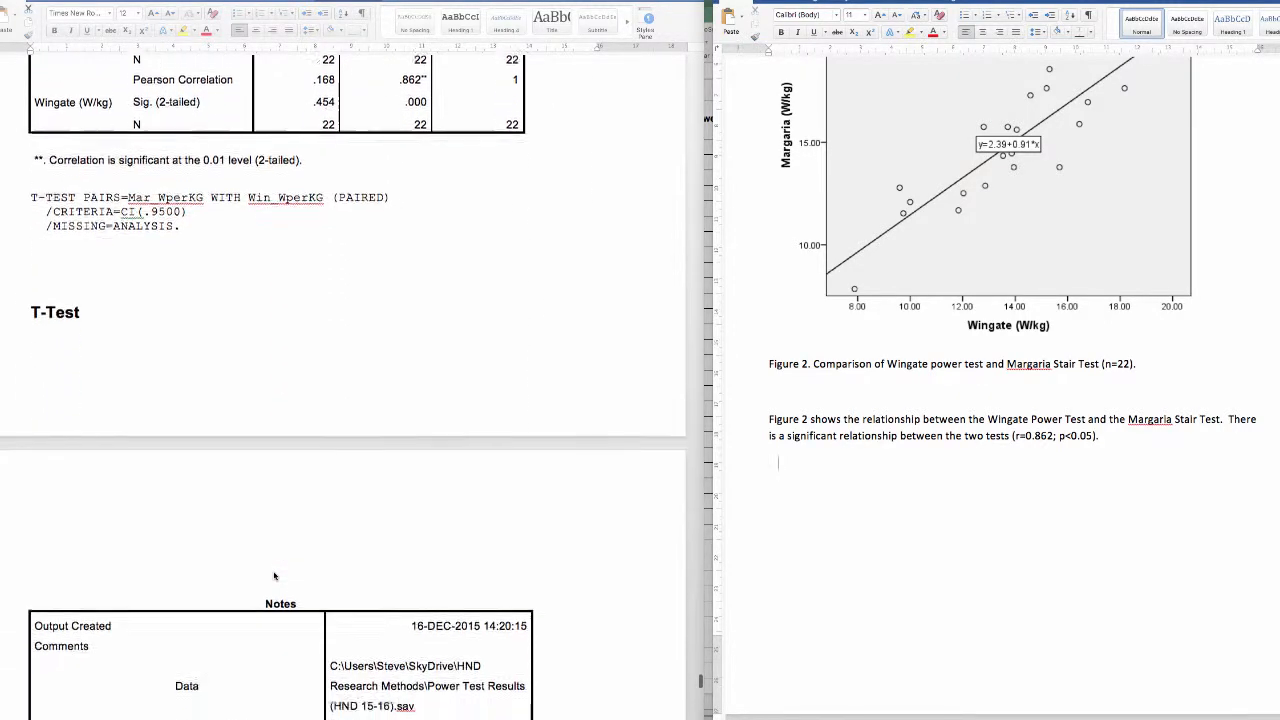
pyautogui.click(226, 277)
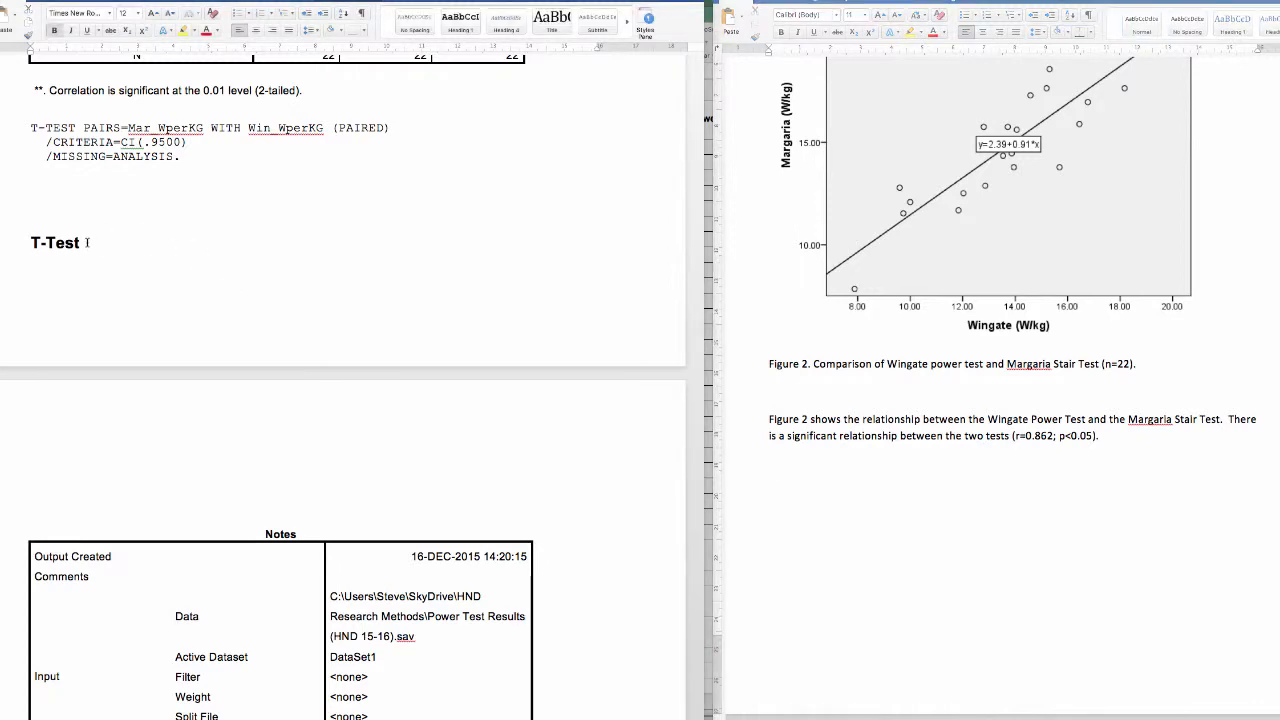
pyautogui.scroll(-1, 146, 412)
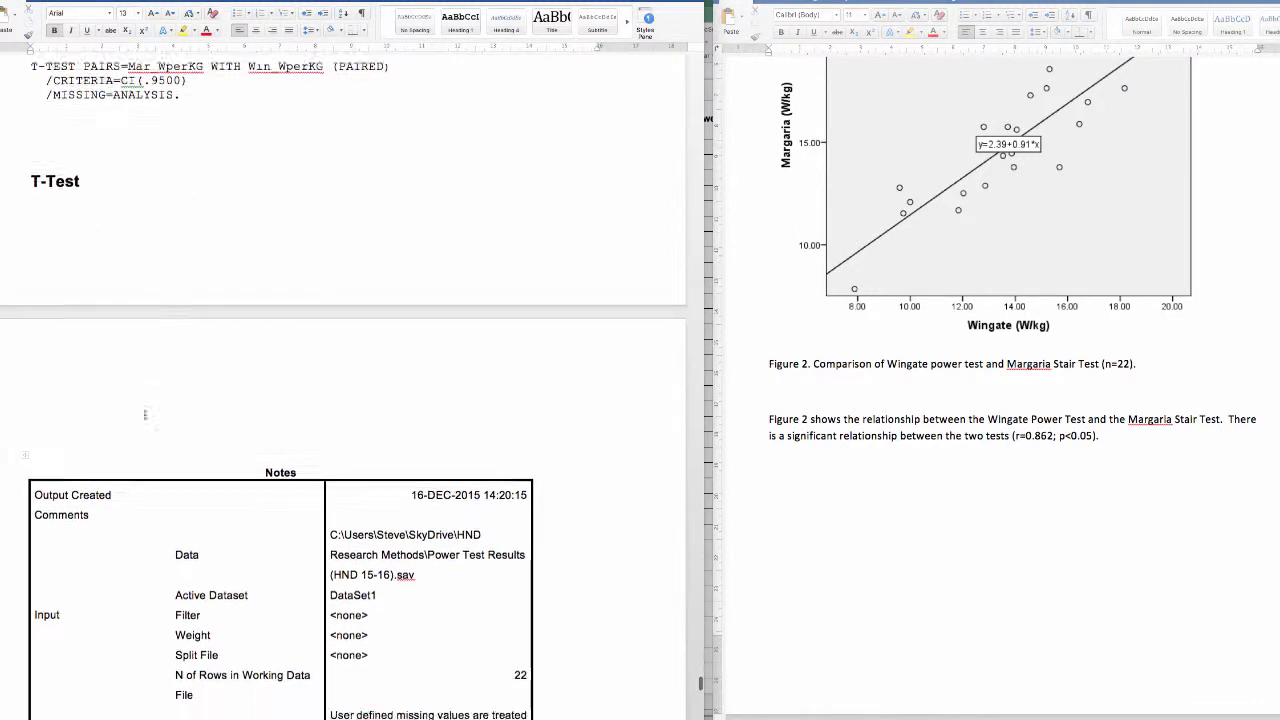
pyautogui.scroll(-8, 145, 414)
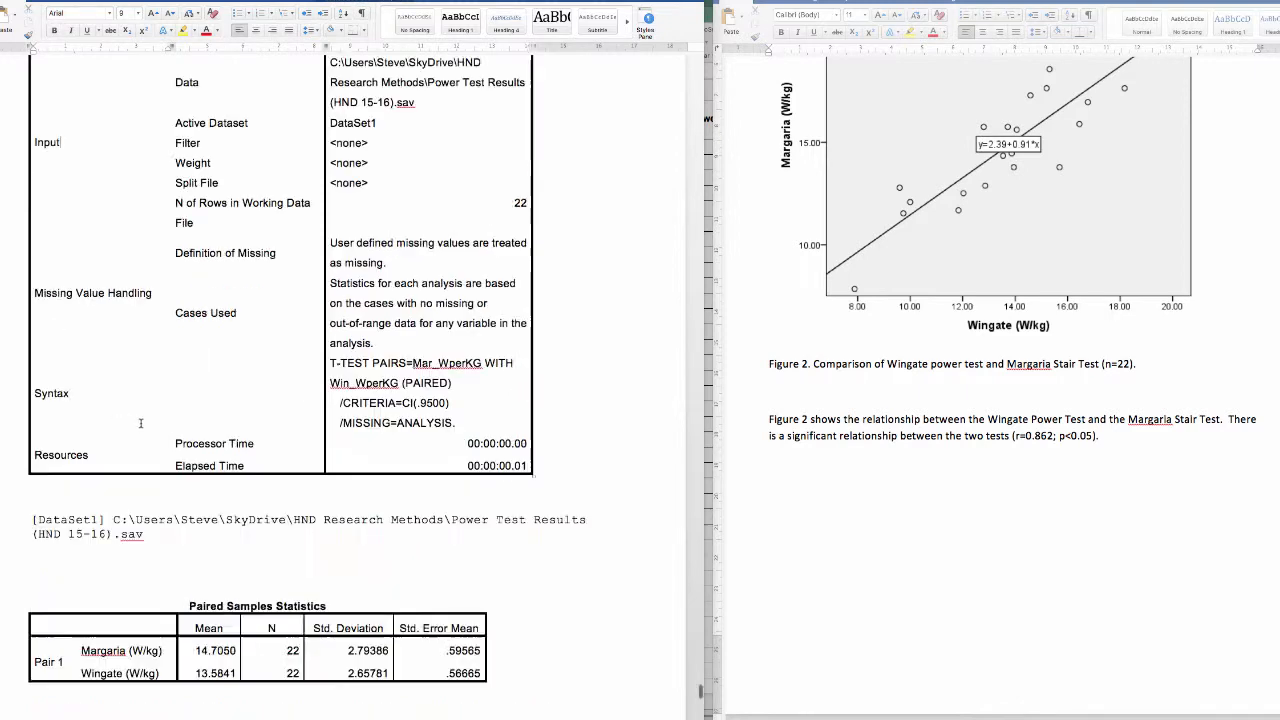
pyautogui.scroll(-4, 141, 423)
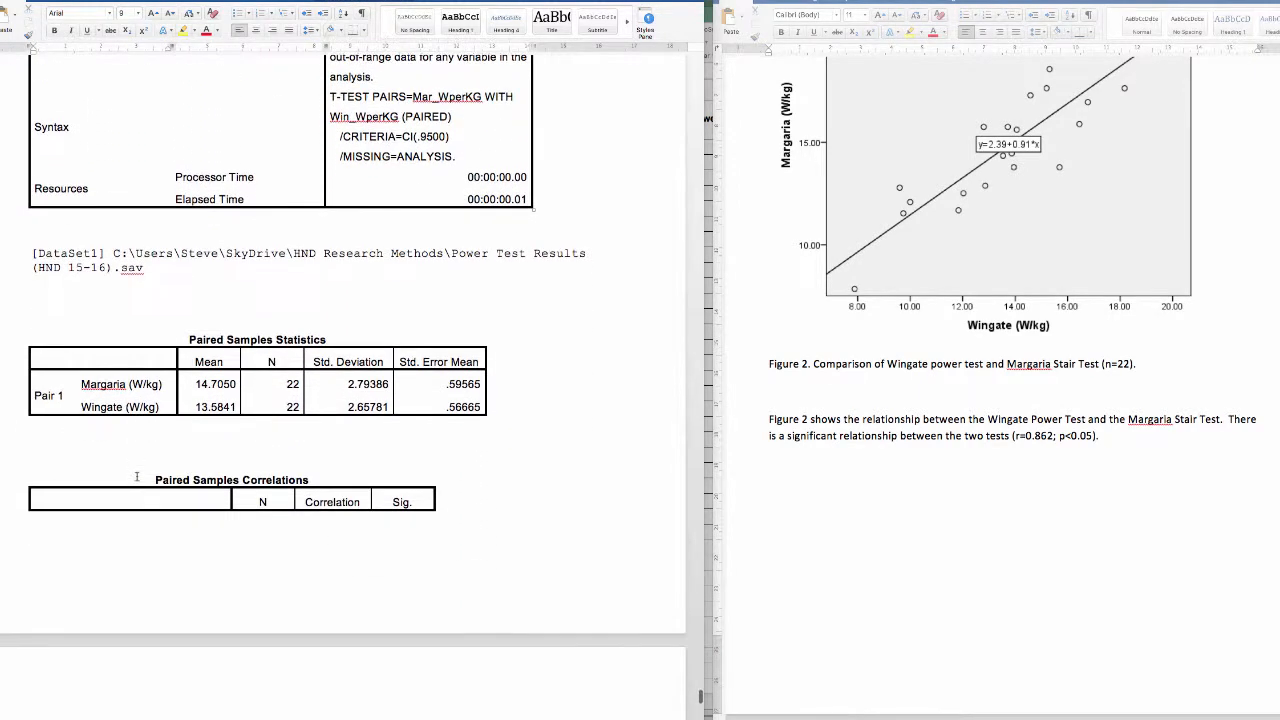
pyautogui.scroll(-3, 136, 477)
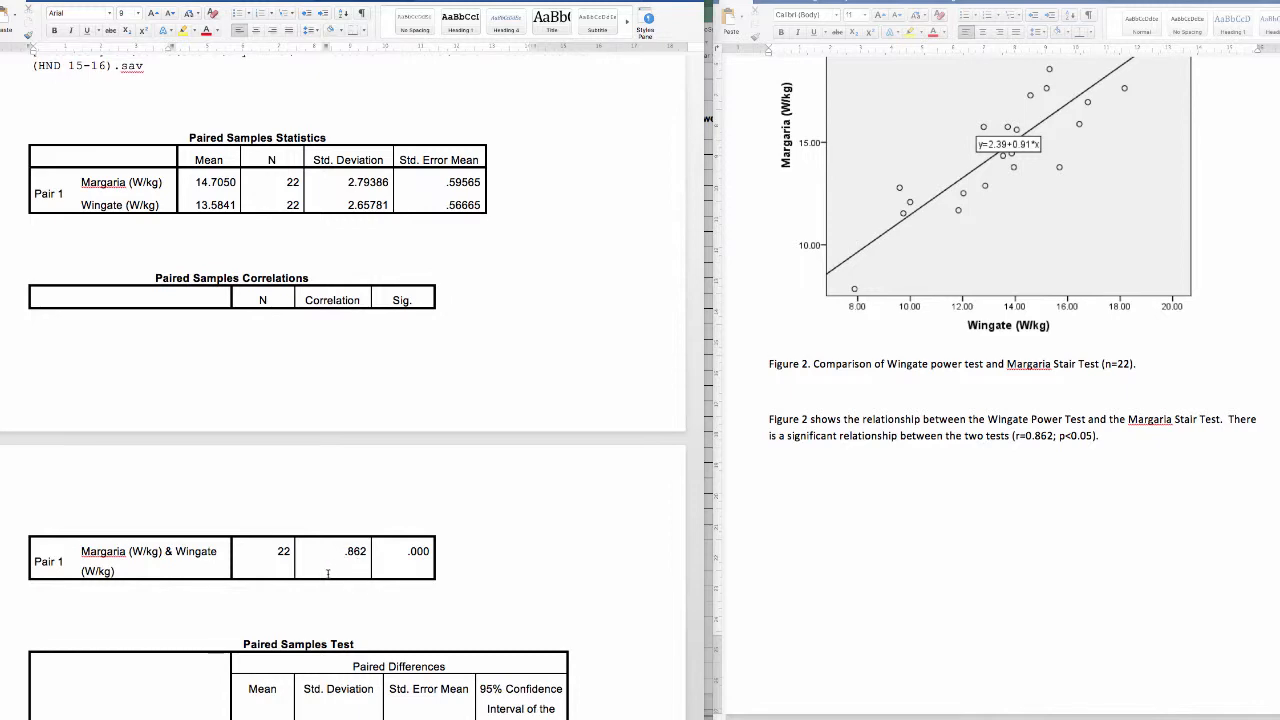
pyautogui.scroll(-4, 328, 573)
pyautogui.scroll(-5, 328, 573)
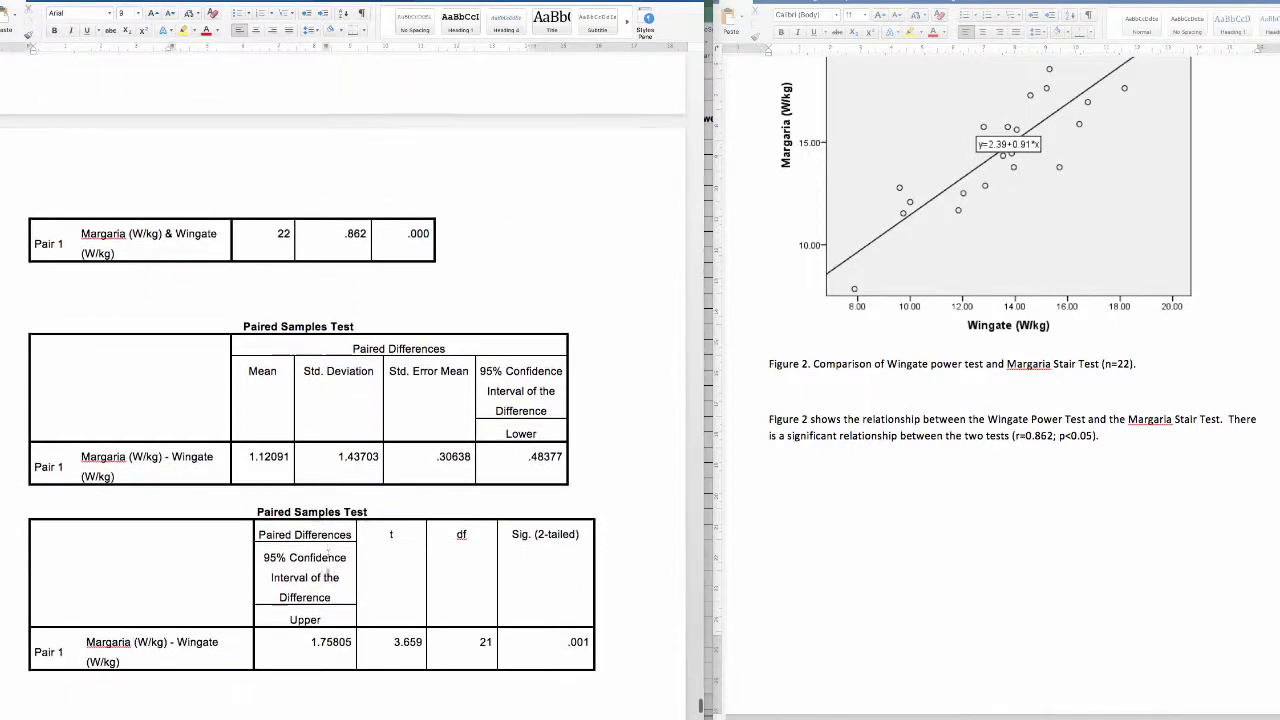
pyautogui.scroll(-2, 328, 573)
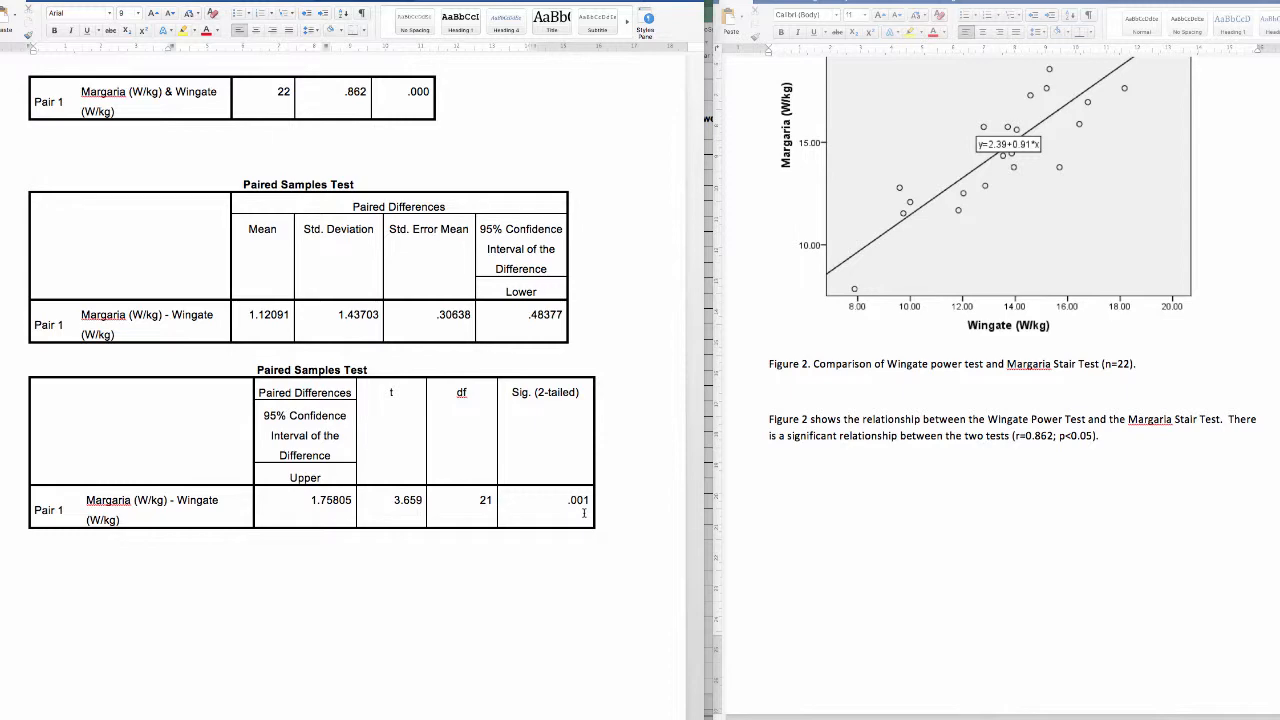
# - Append to the Figure 2 paragraph: "However there is a significant difference between the Margaria and Wingate tests (p<0.05)."
pyautogui.click(928, 428)
pyautogui.scroll(10, 928, 428)
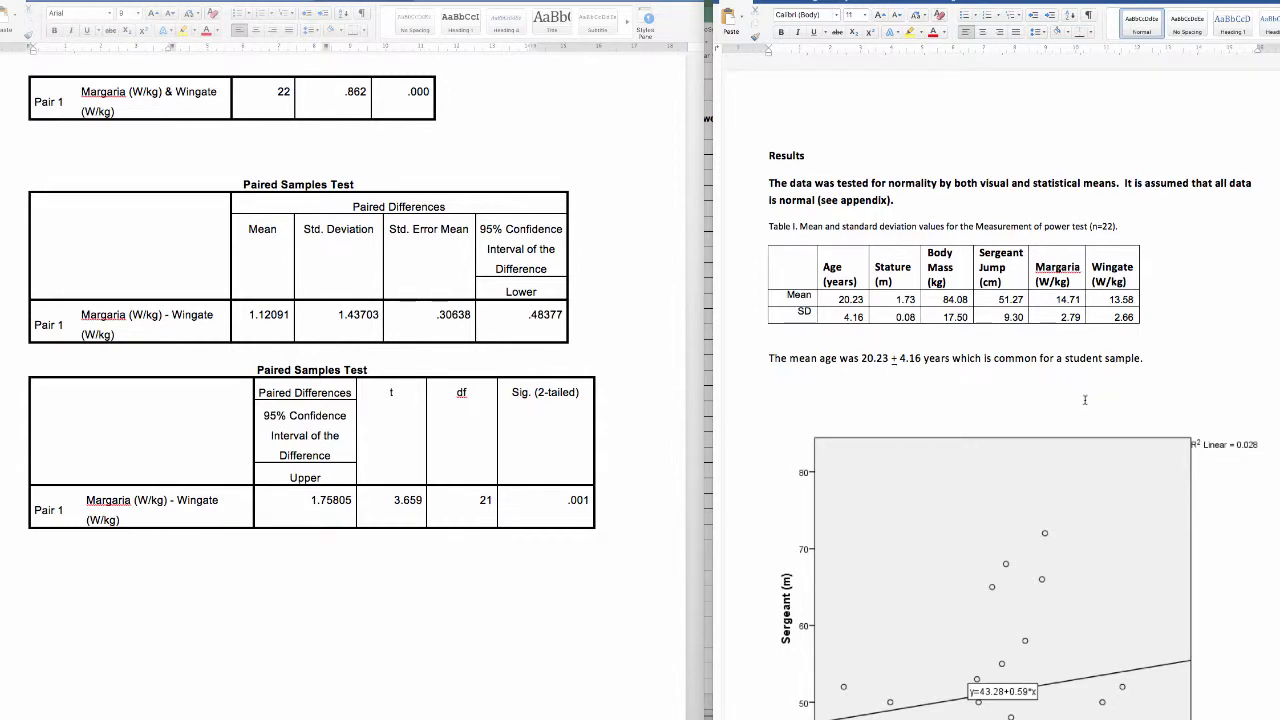
pyautogui.scroll(-1, 1031, 441)
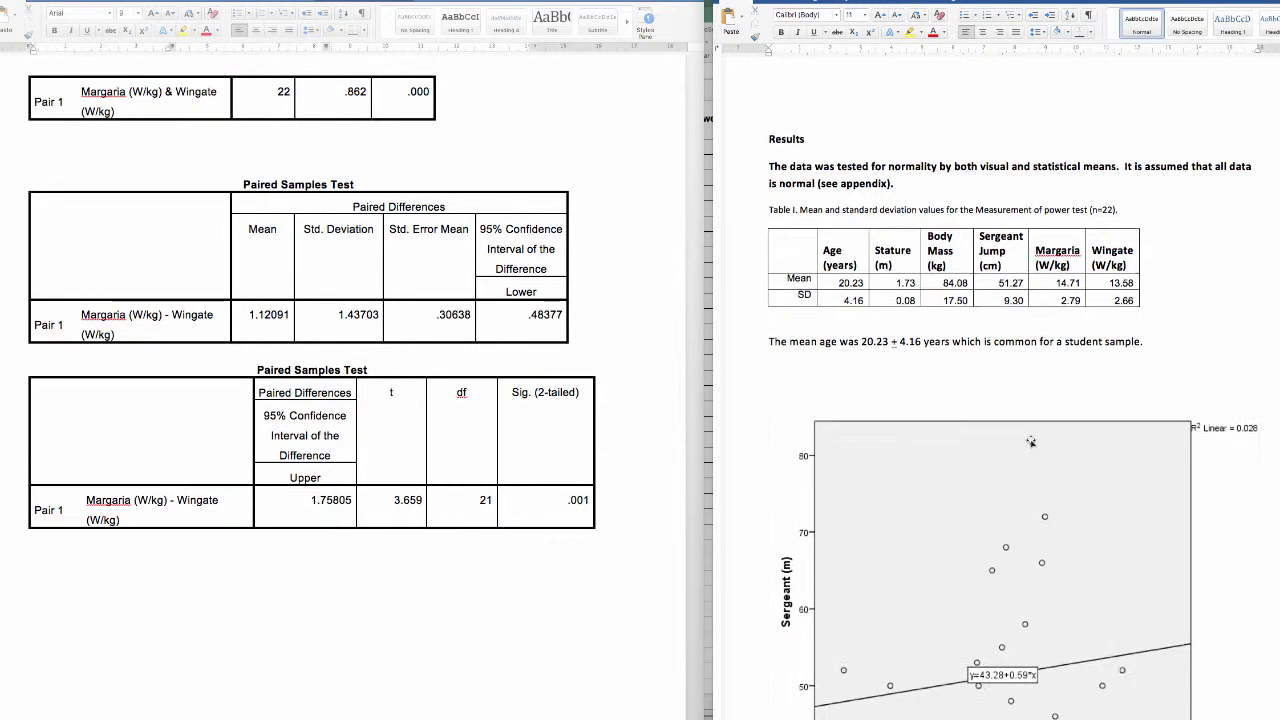
pyautogui.scroll(-5, 1031, 441)
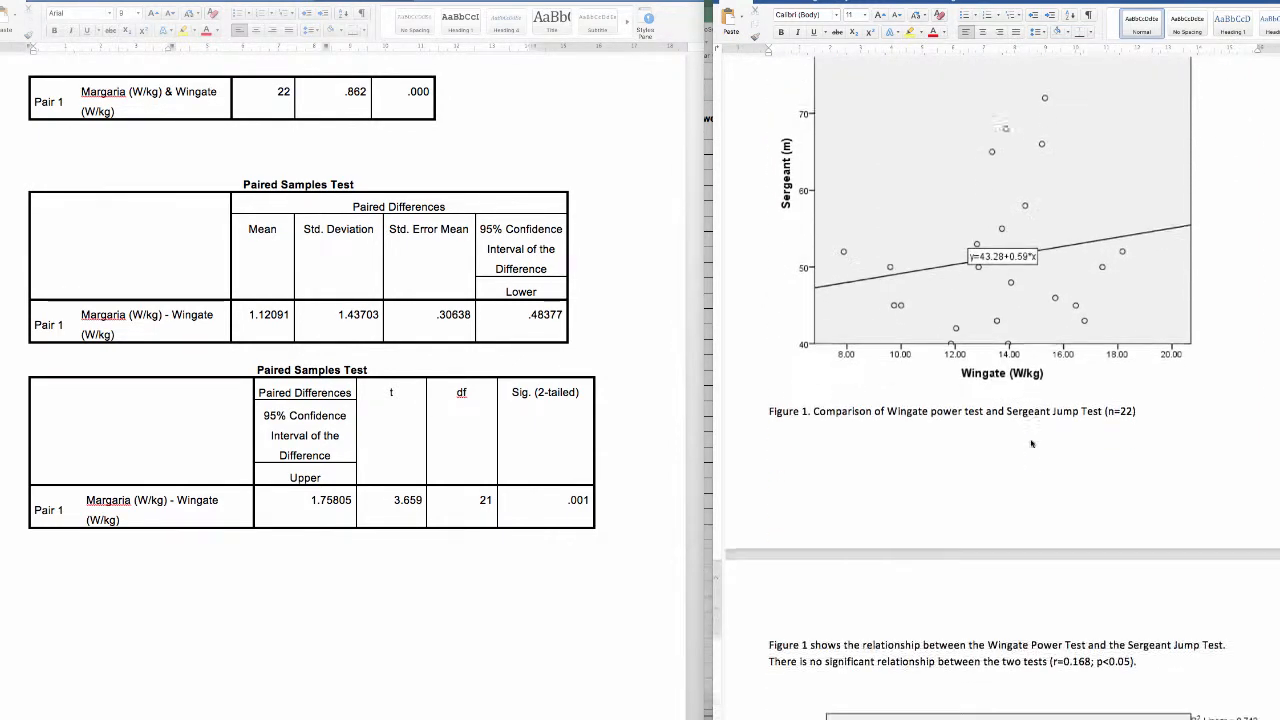
pyautogui.scroll(-10, 1031, 441)
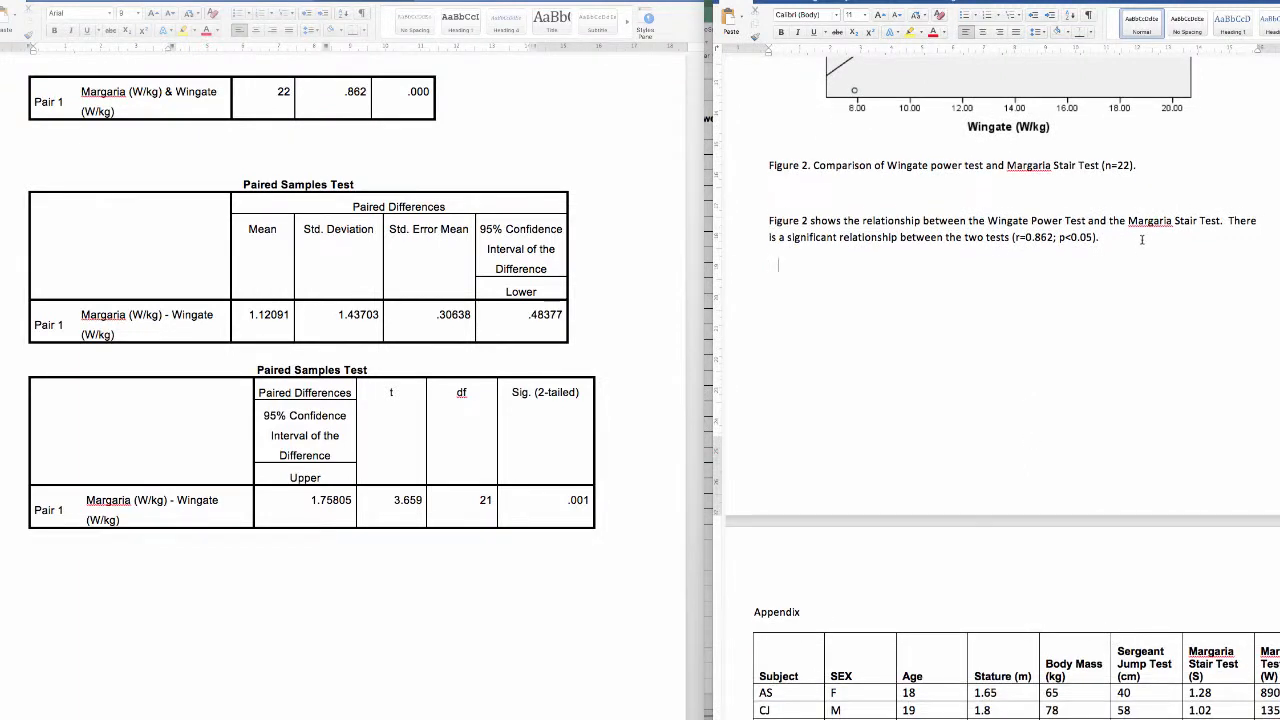
pyautogui.click(1141, 240)
pyautogui.write('However there is a significant difference between the Margaria and Wingate tests (p<0.05).')
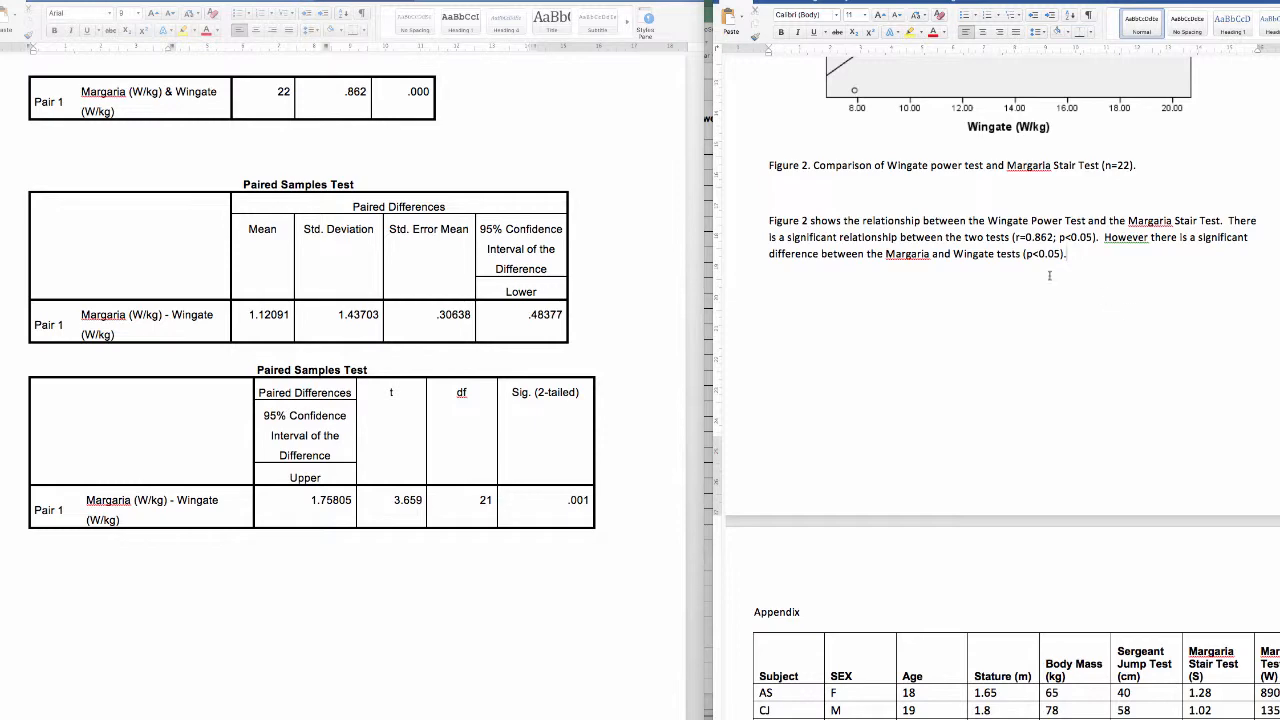
# - Reread the results from Table I through both scatter plots to the sentence on the Margaria and Wingate difference
pyautogui.scroll(12, 1001, 212)
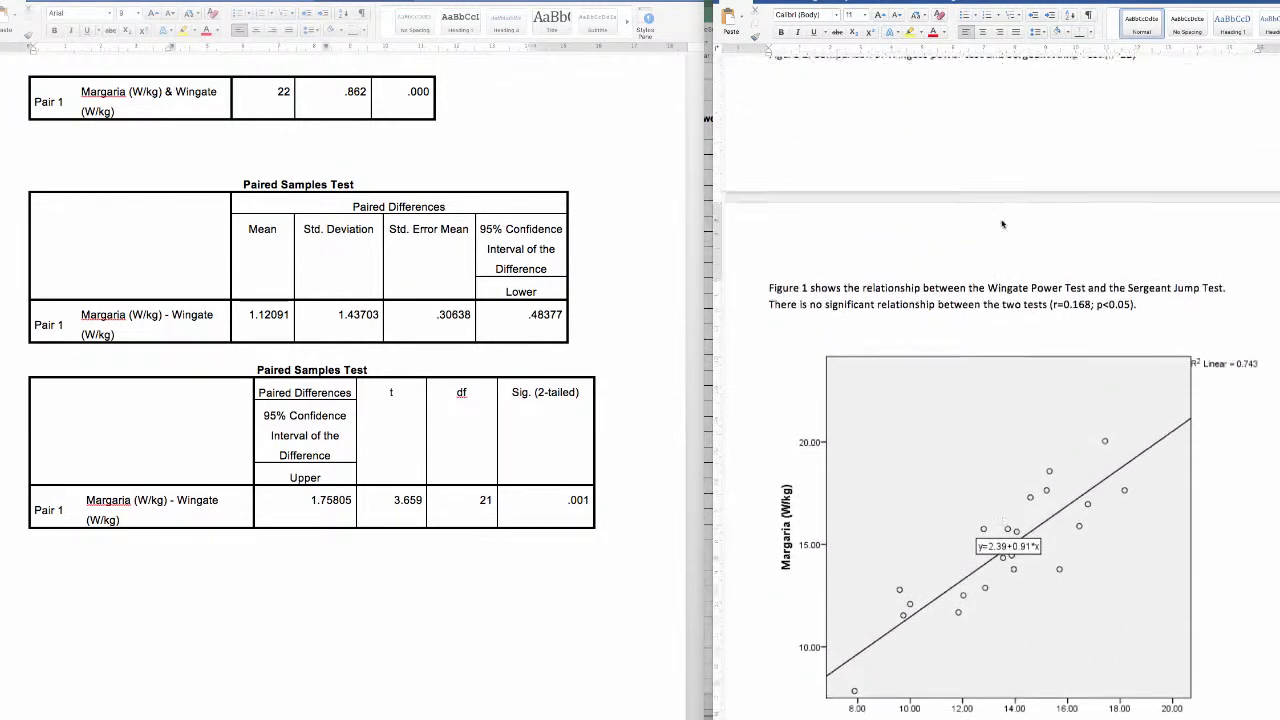
pyautogui.scroll(3, 1003, 228)
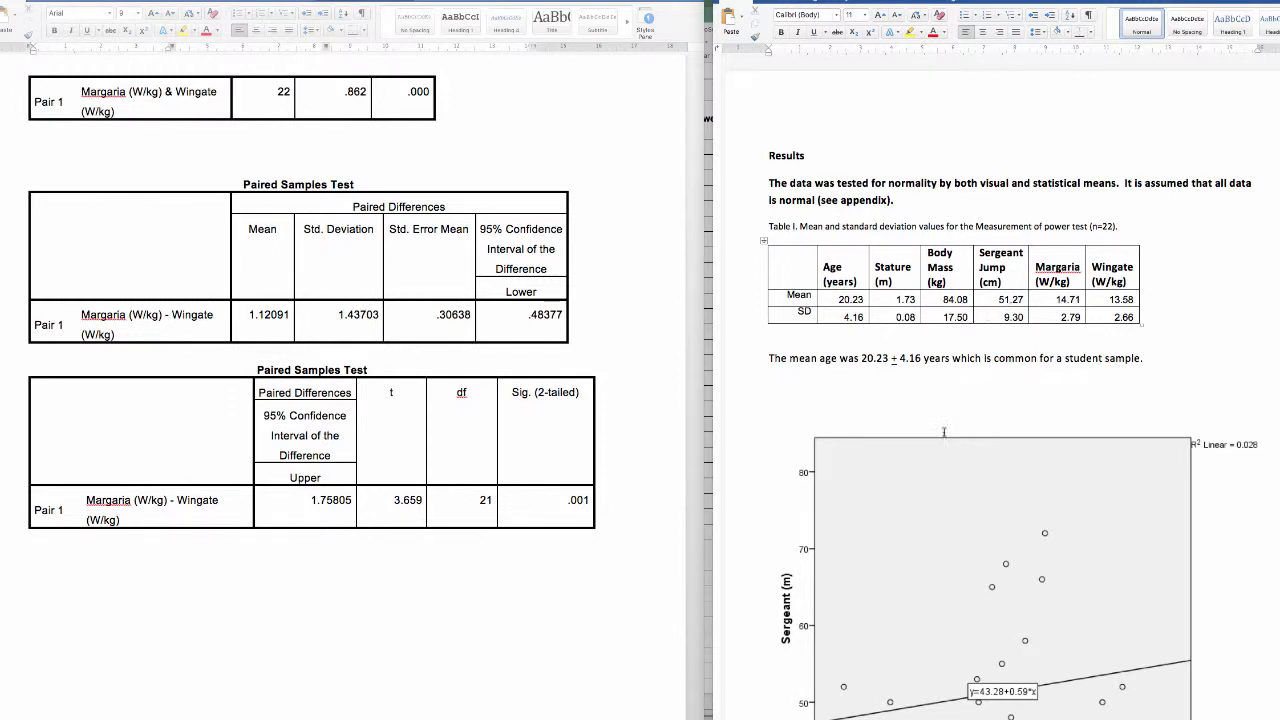
pyautogui.scroll(-6, 936, 424)
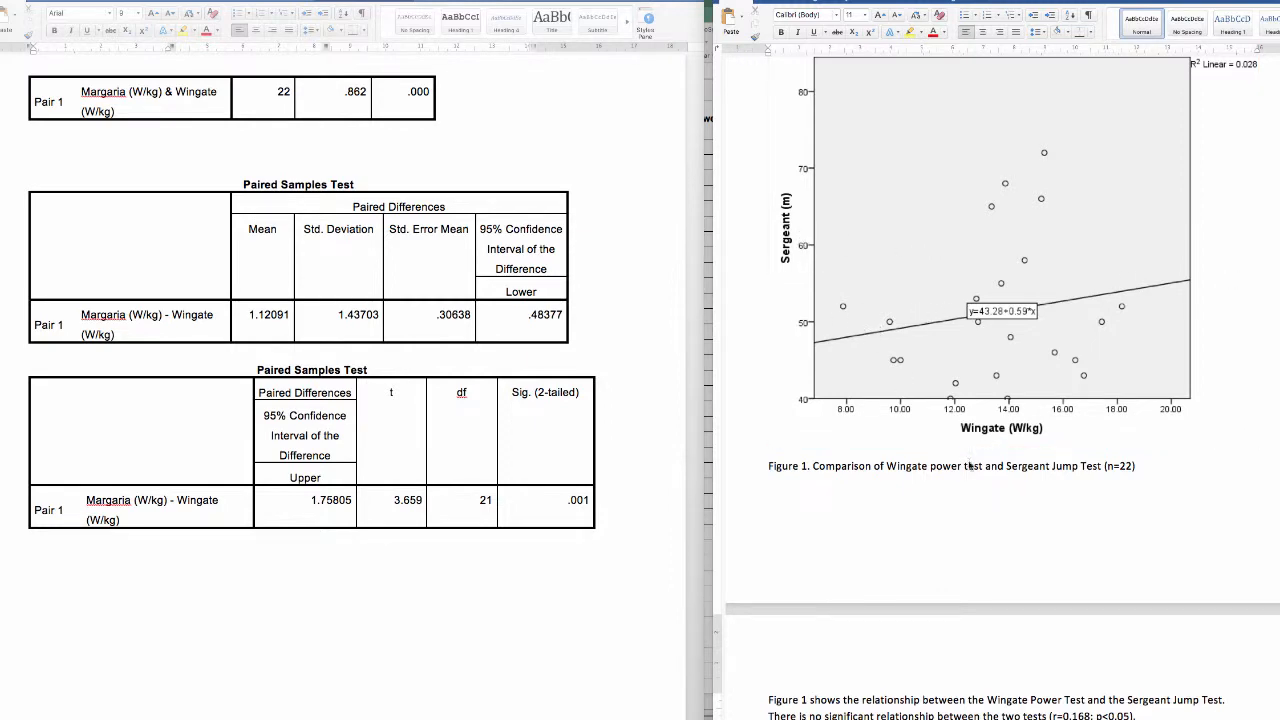
pyautogui.scroll(-8, 969, 466)
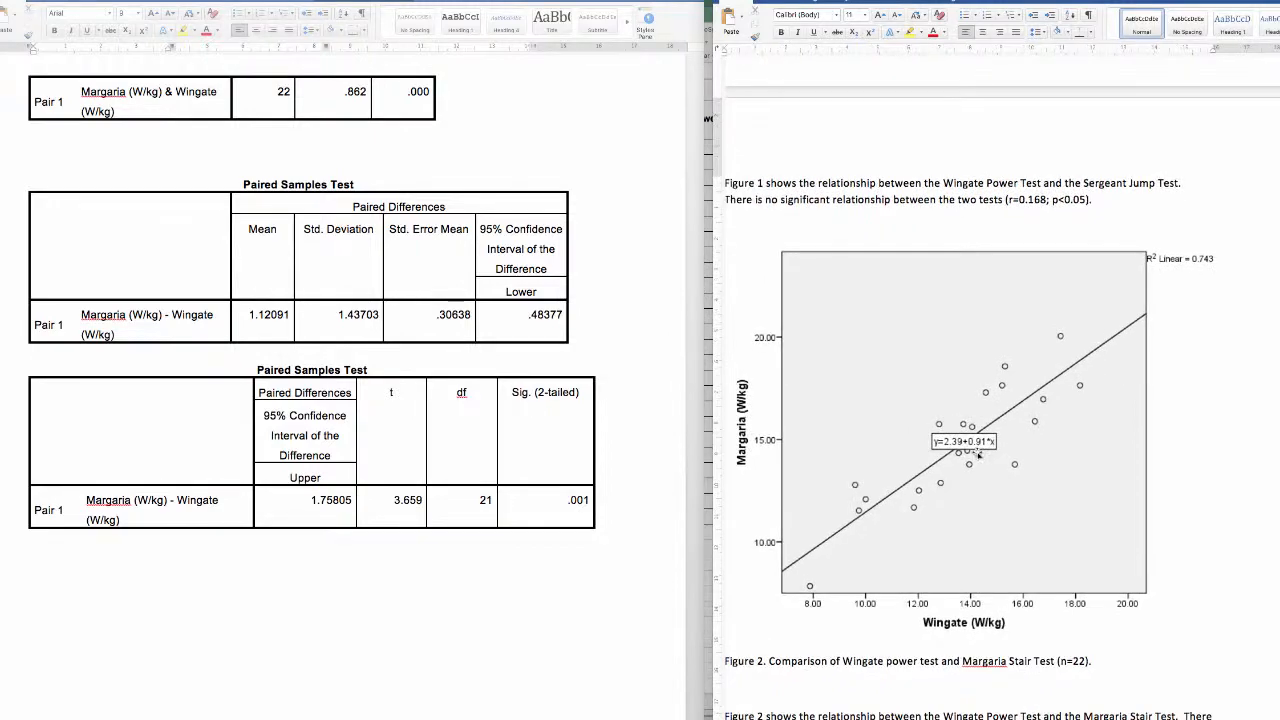
pyautogui.hscroll(-1, 979, 455)
pyautogui.scroll(-3, 979, 452)
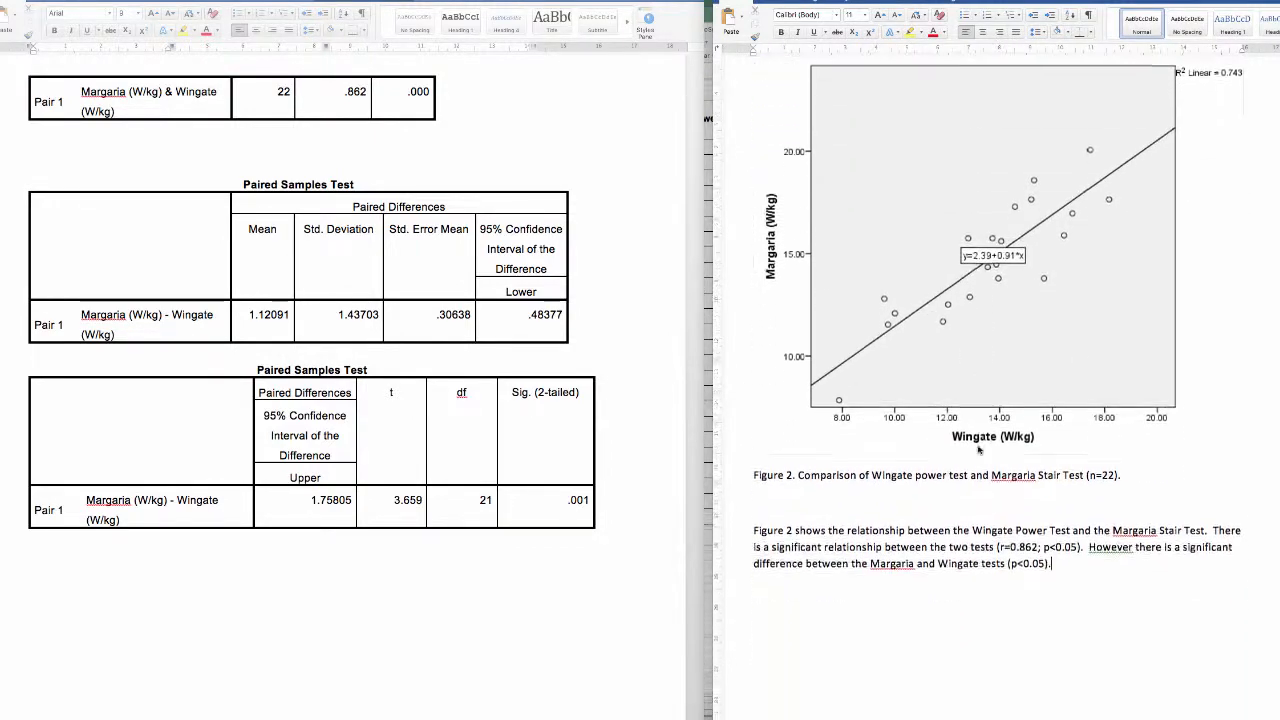
pyautogui.scroll(-6, 979, 450)
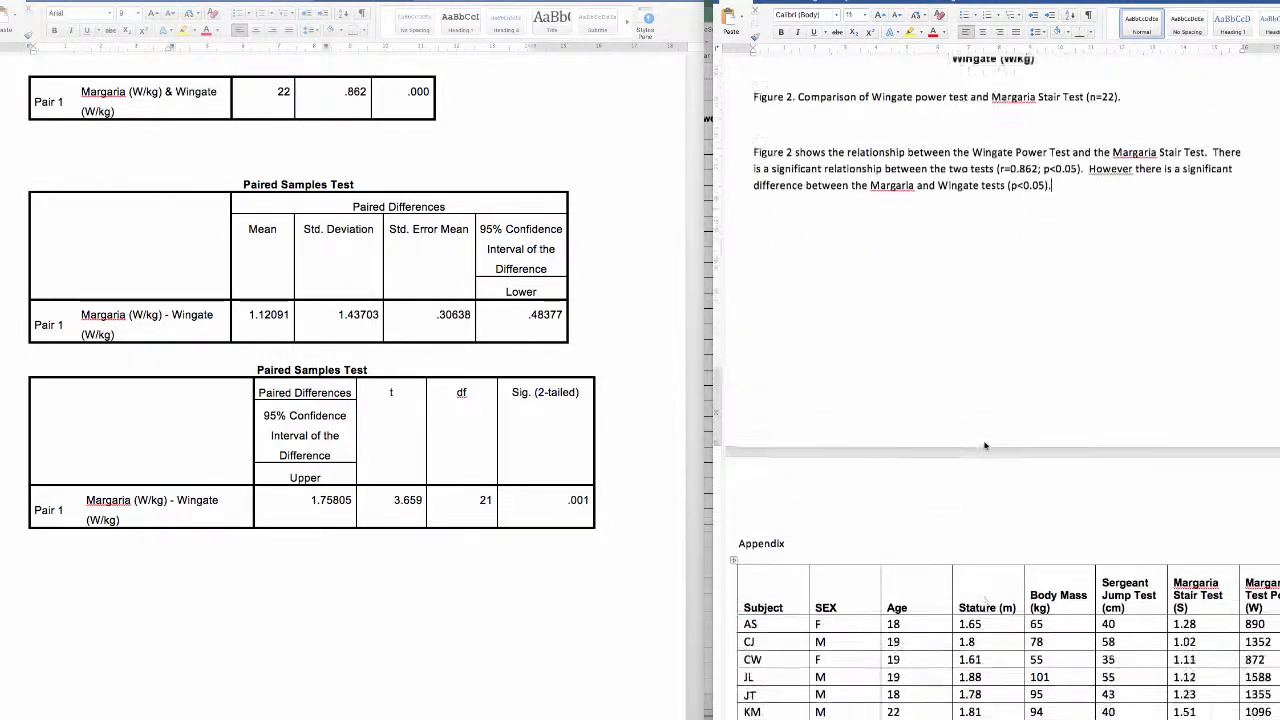
pyautogui.scroll(3, 985, 446)
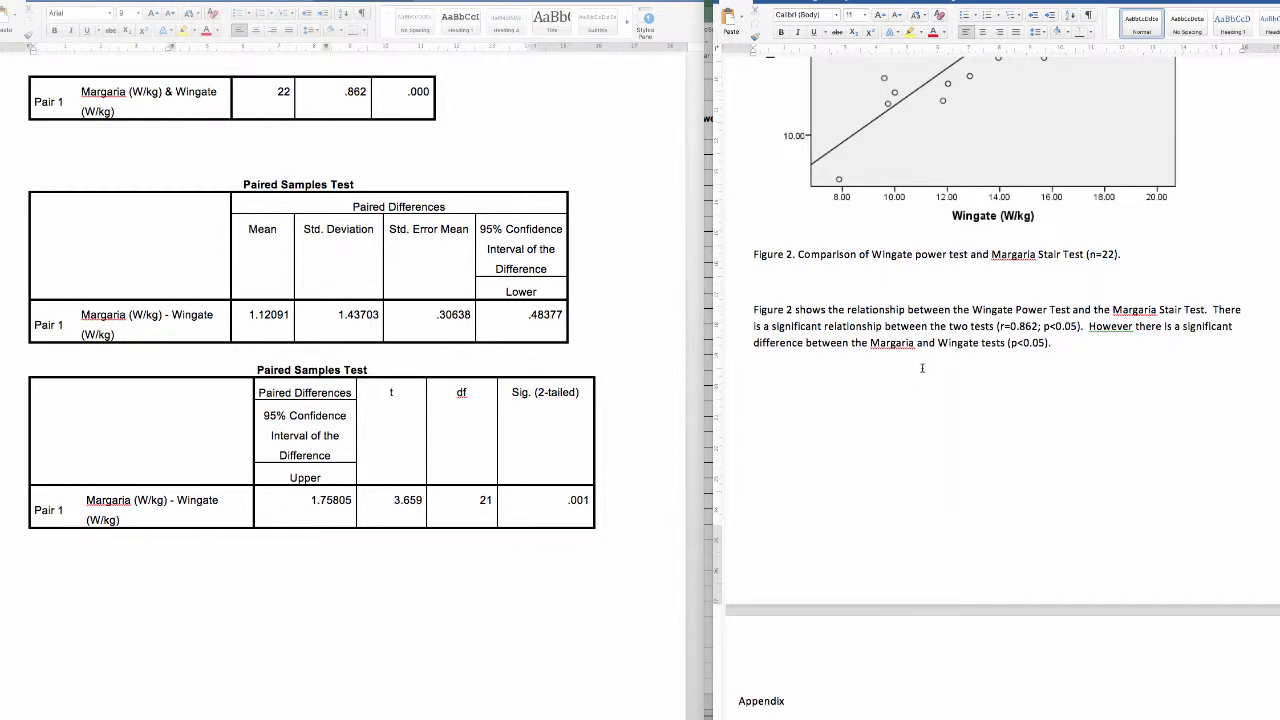
pyautogui.scroll(3, 944, 263)
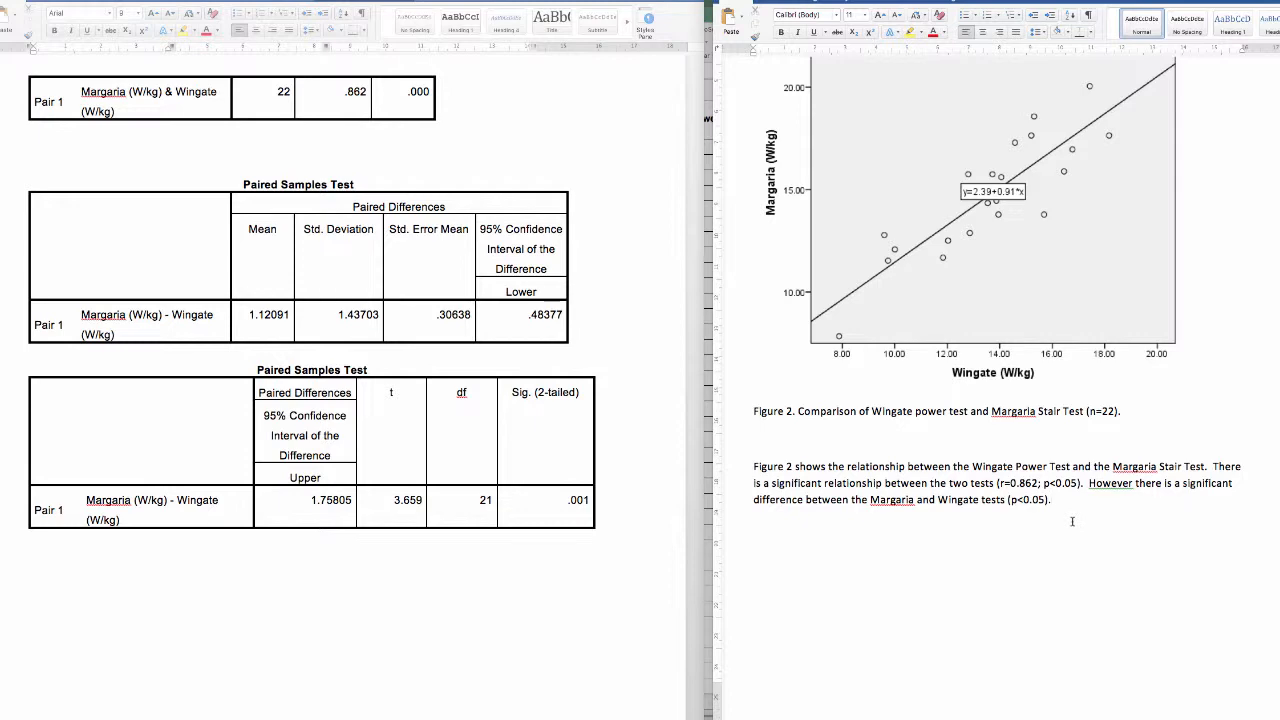
# - Retitle the appendix heading above the raw data table as "Appendix A. Raw data"
pyautogui.scroll(-10, 1073, 525)
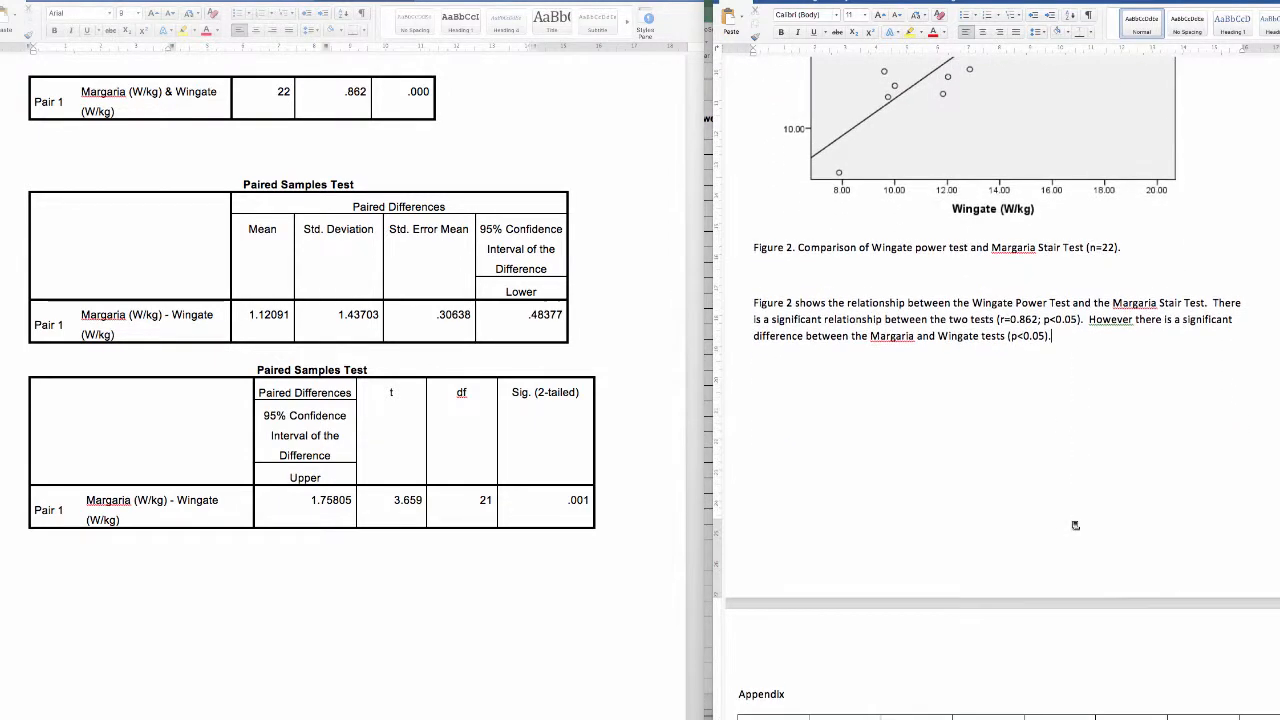
pyautogui.scroll(-4, 1073, 525)
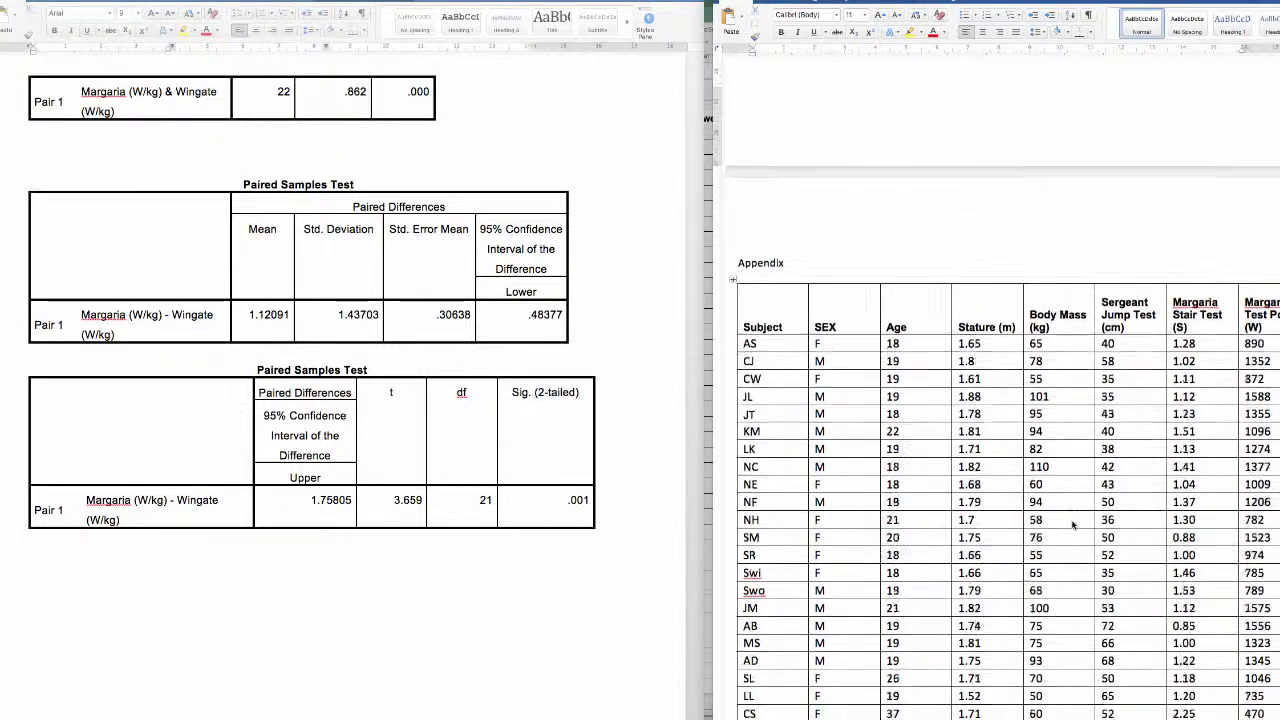
pyautogui.scroll(-3, 872, 443)
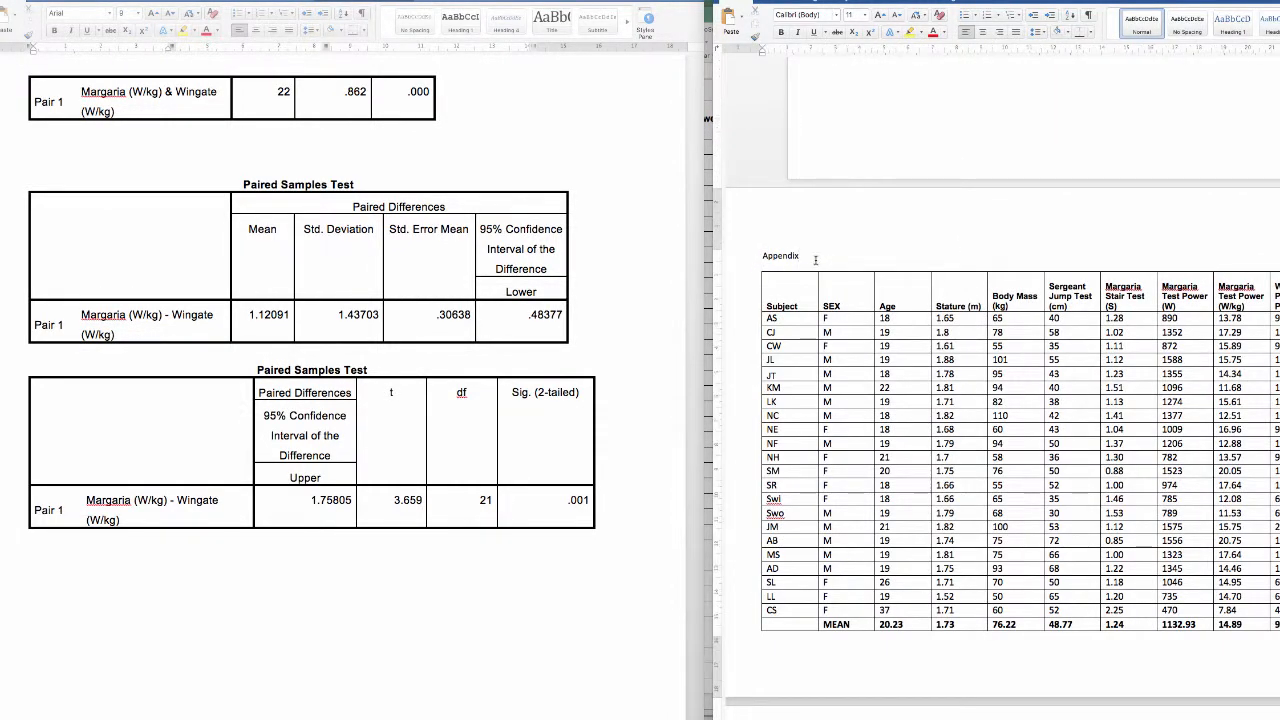
pyautogui.write('. Raw data')
pyautogui.click(383, 557)
pyautogui.scroll(4, 1071, 481)
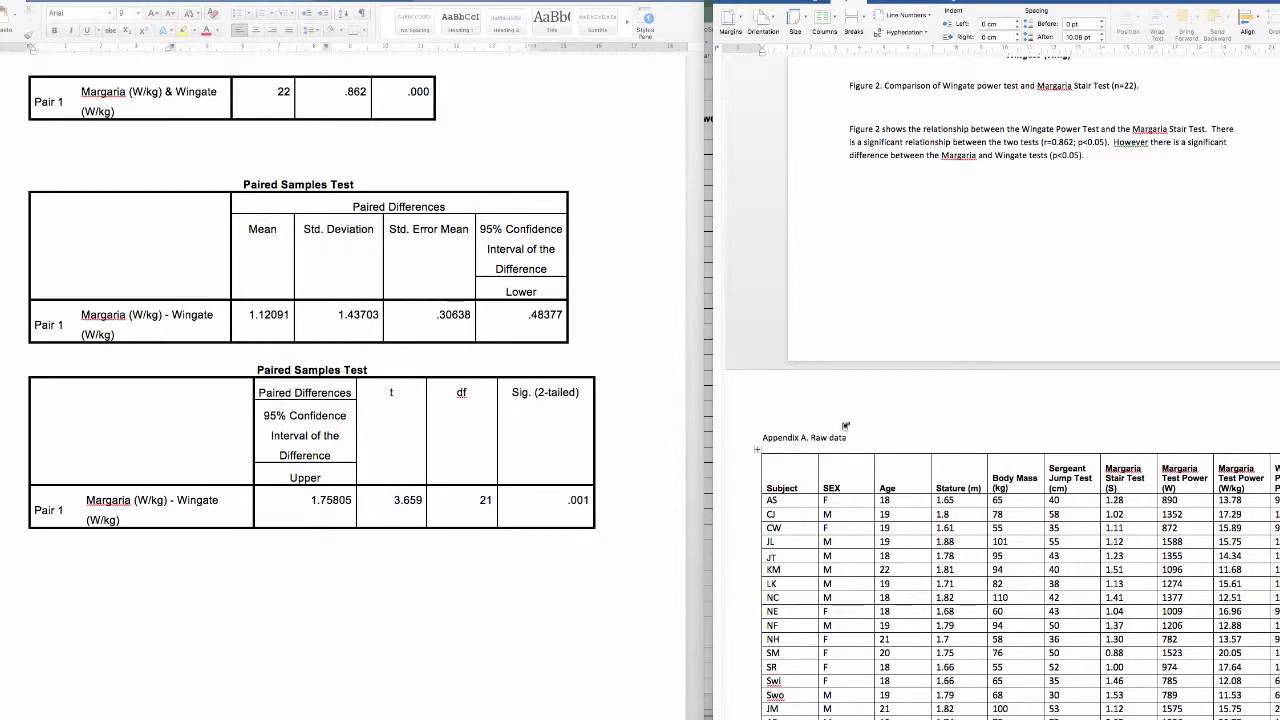
# - Insert a Next Page section break directly below the raw data table in the appendix
pyautogui.scroll(-1, 842, 423)
pyautogui.scroll(-6, 842, 423)
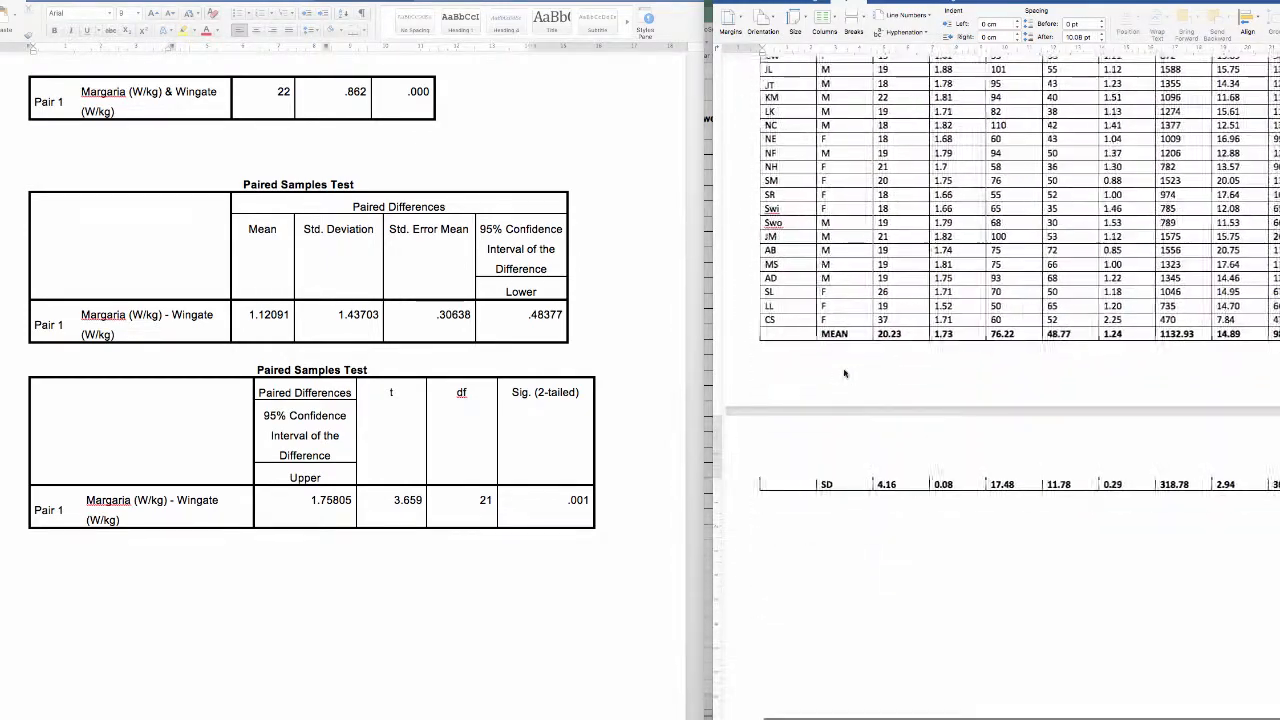
pyautogui.scroll(1, 845, 373)
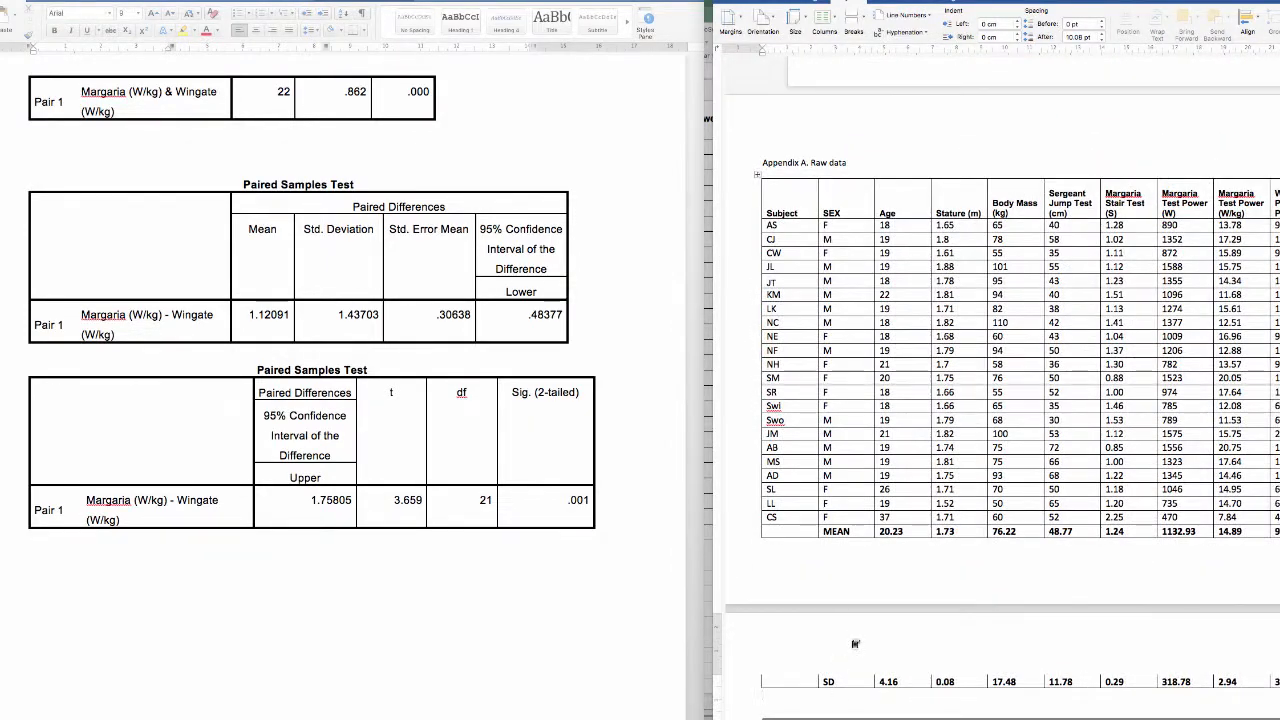
pyautogui.scroll(-3, 855, 643)
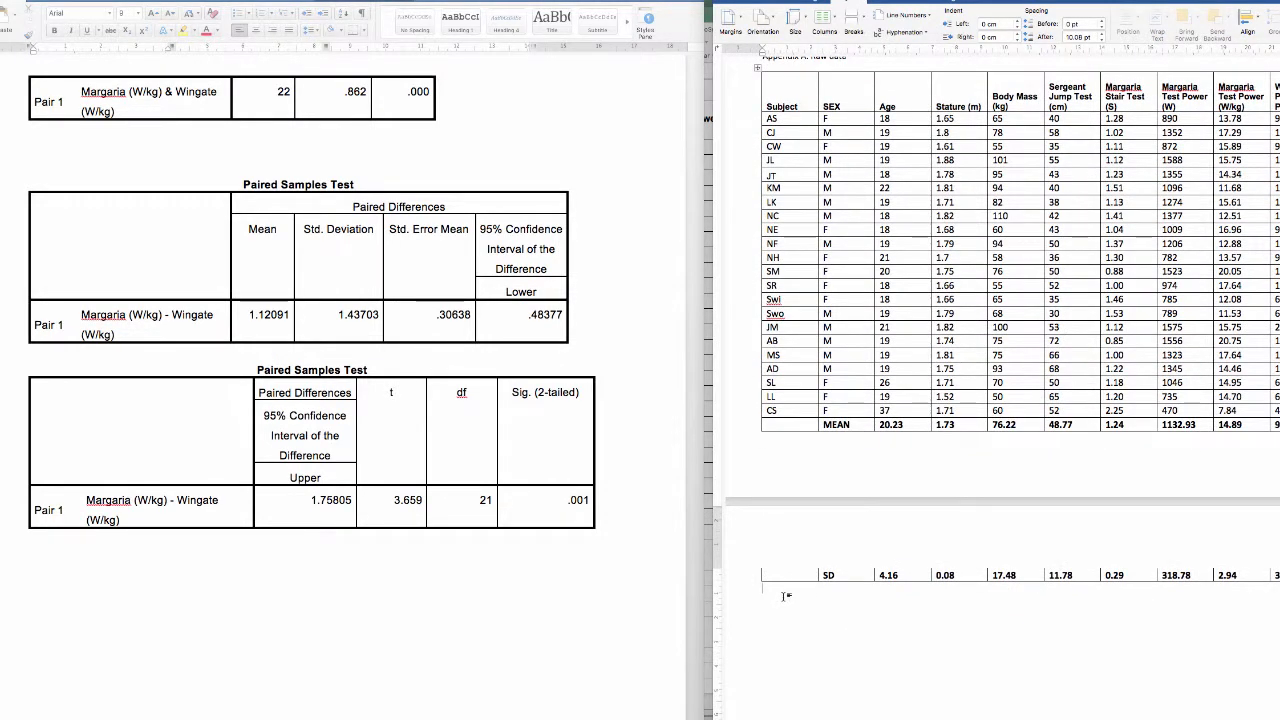
pyautogui.click(863, 22)
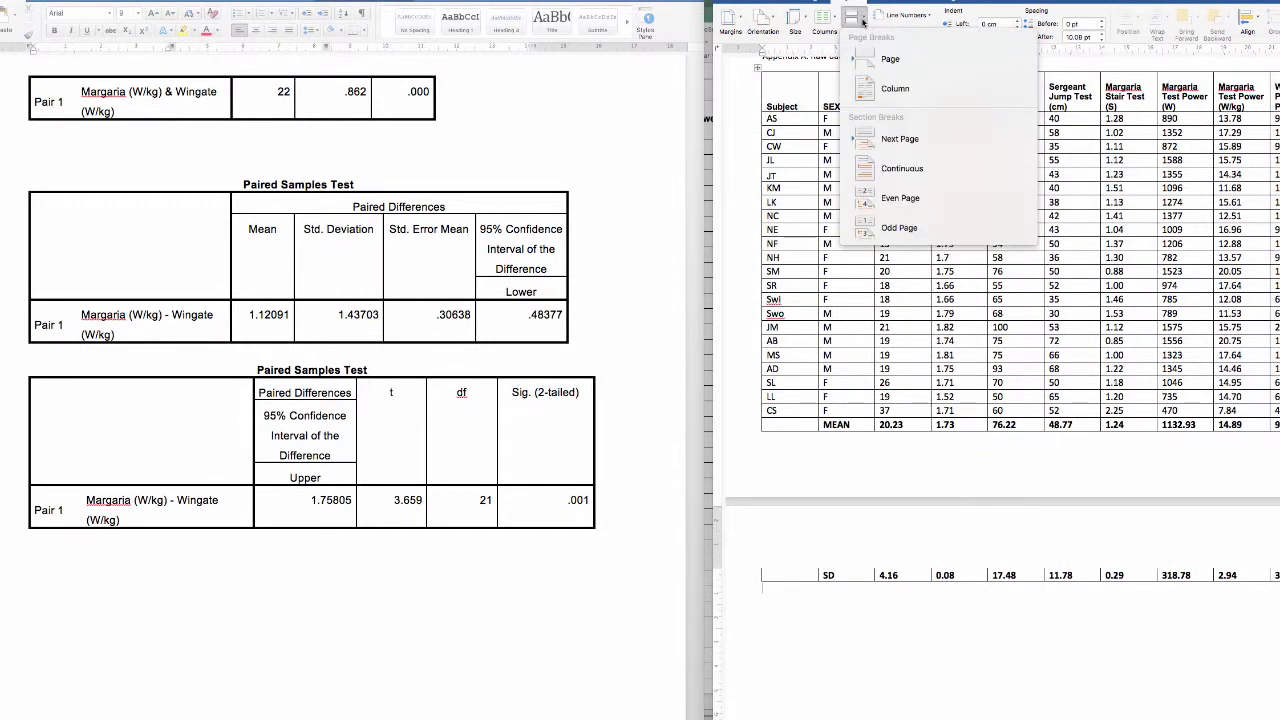
pyautogui.click(901, 140)
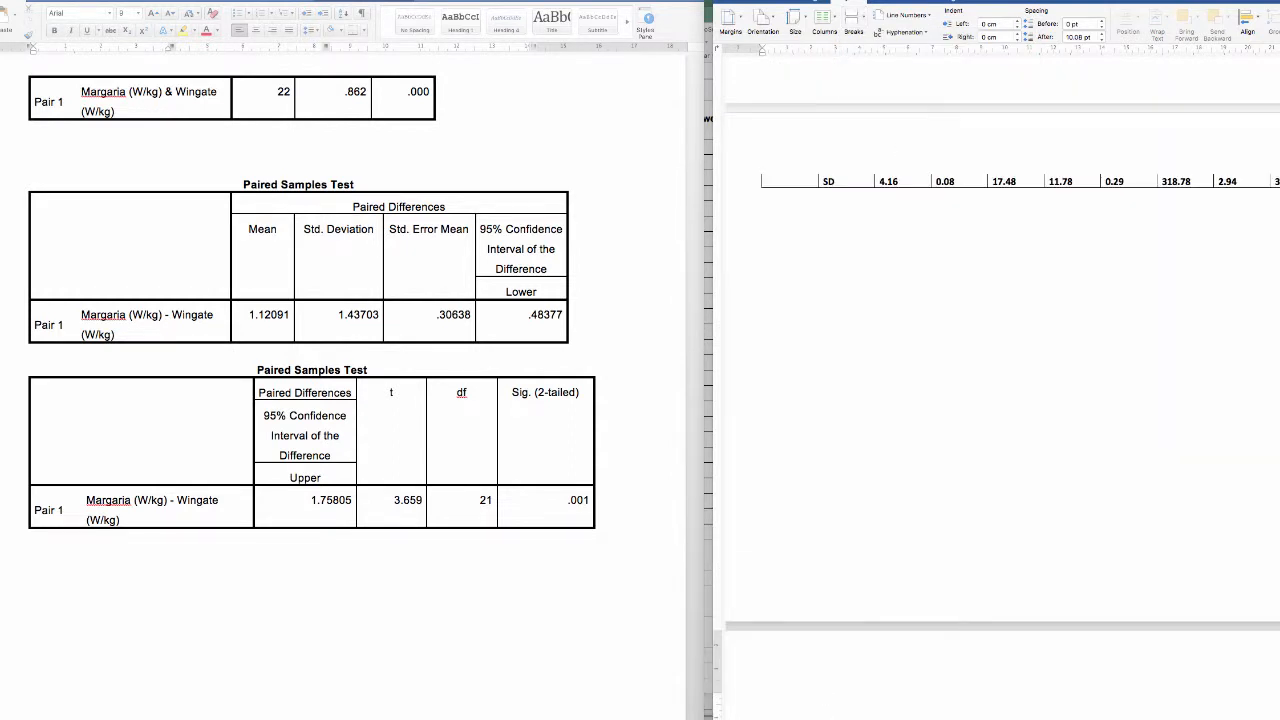
# - Set the page orientation of the new section after the raw data table to Portrait
pyautogui.scroll(-3, 1000, 380)
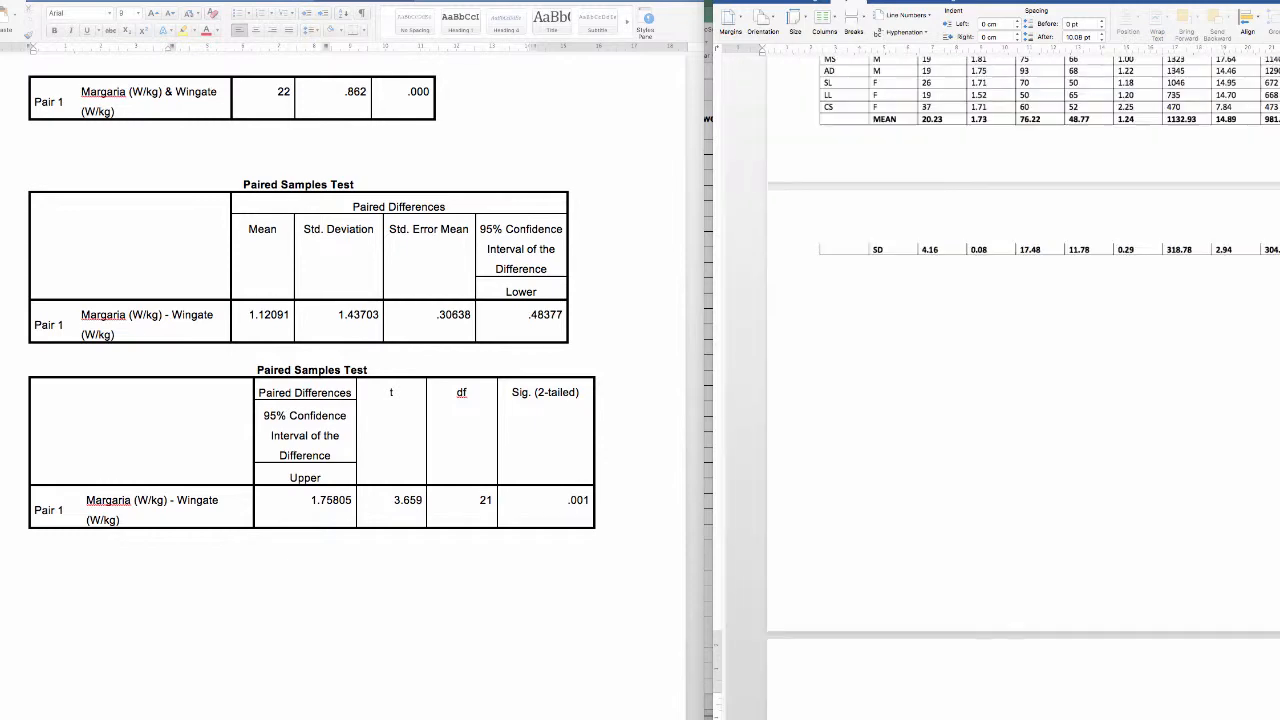
pyautogui.scroll(-5, 1020, 630)
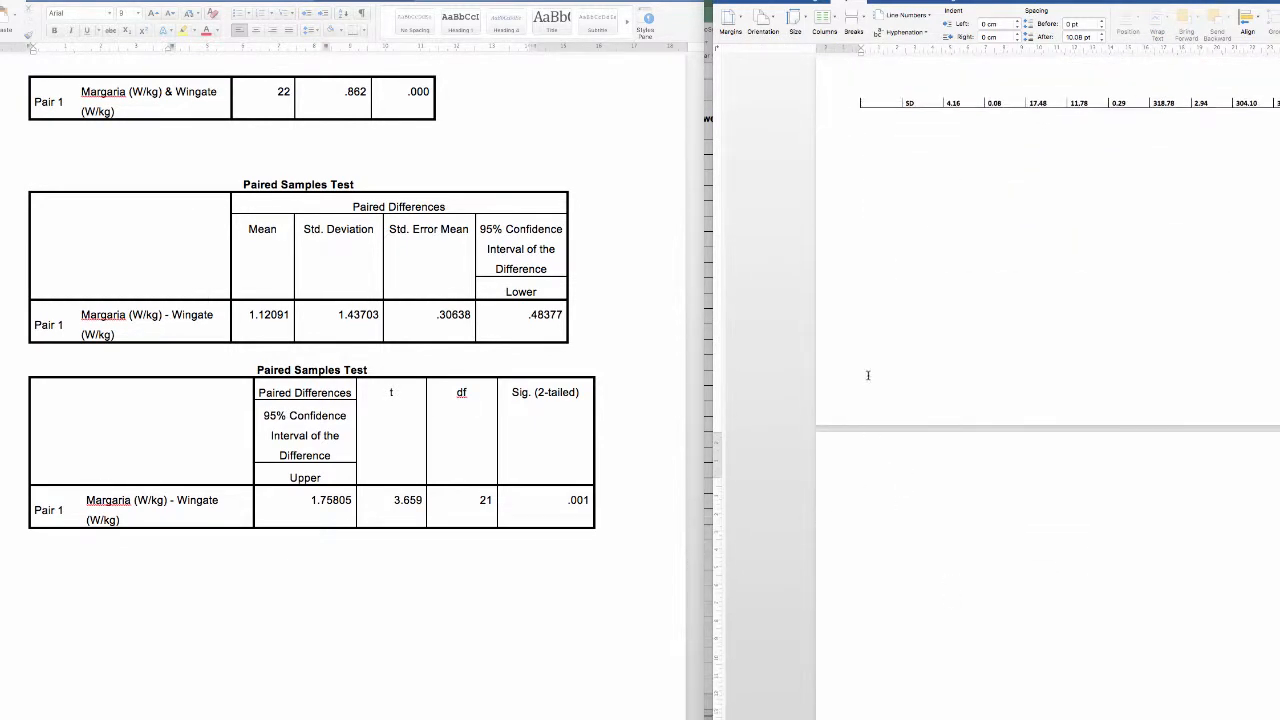
pyautogui.click(774, 22)
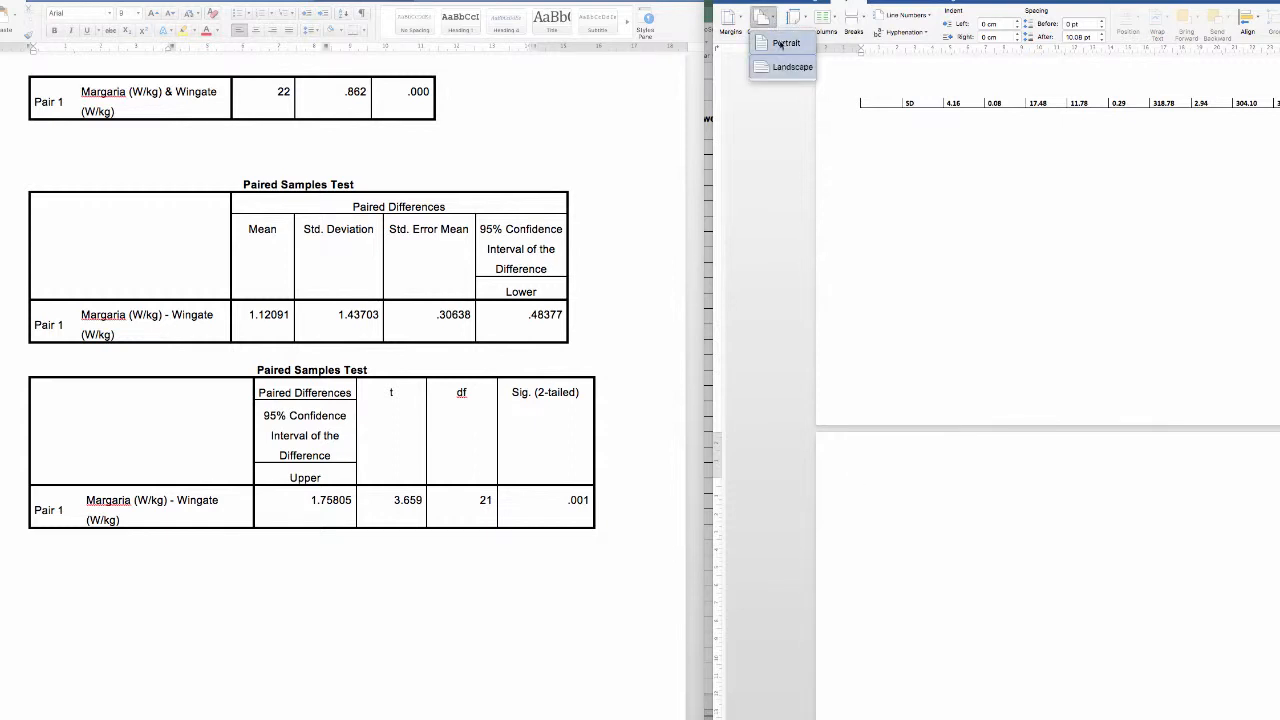
pyautogui.click(781, 44)
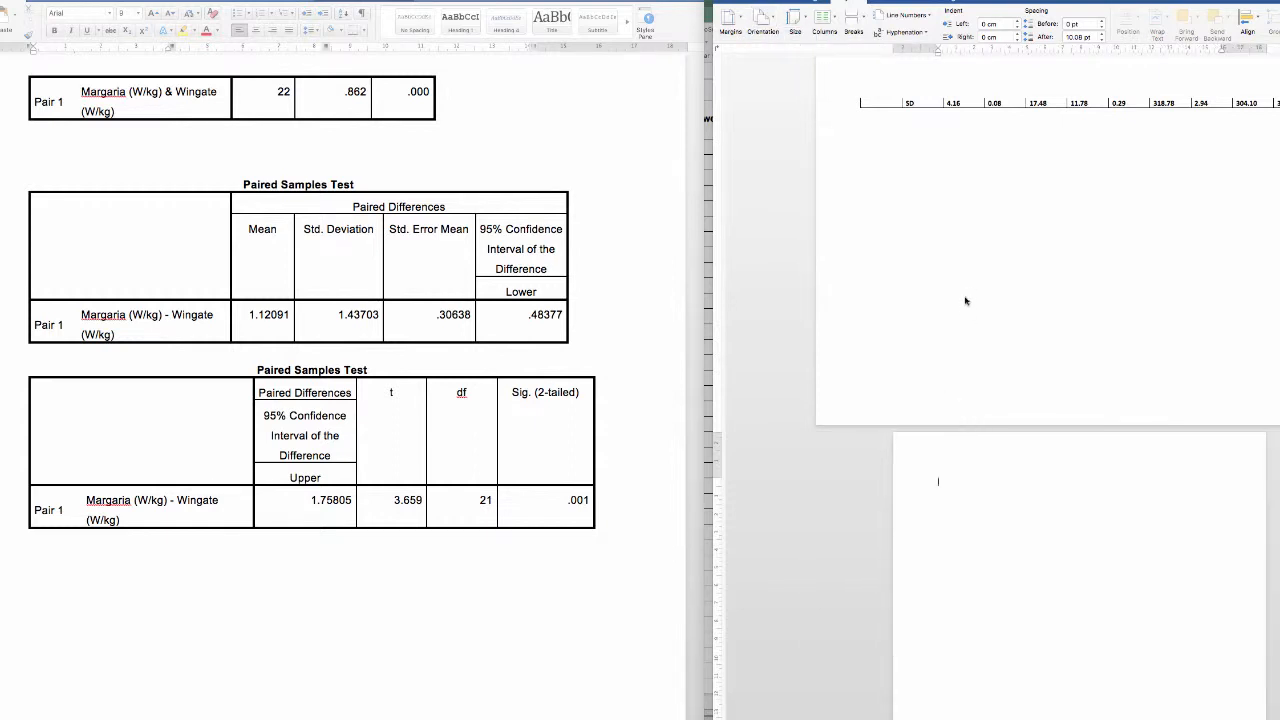
pyautogui.scroll(5, 965, 300)
pyautogui.scroll(-4, 1000, 500)
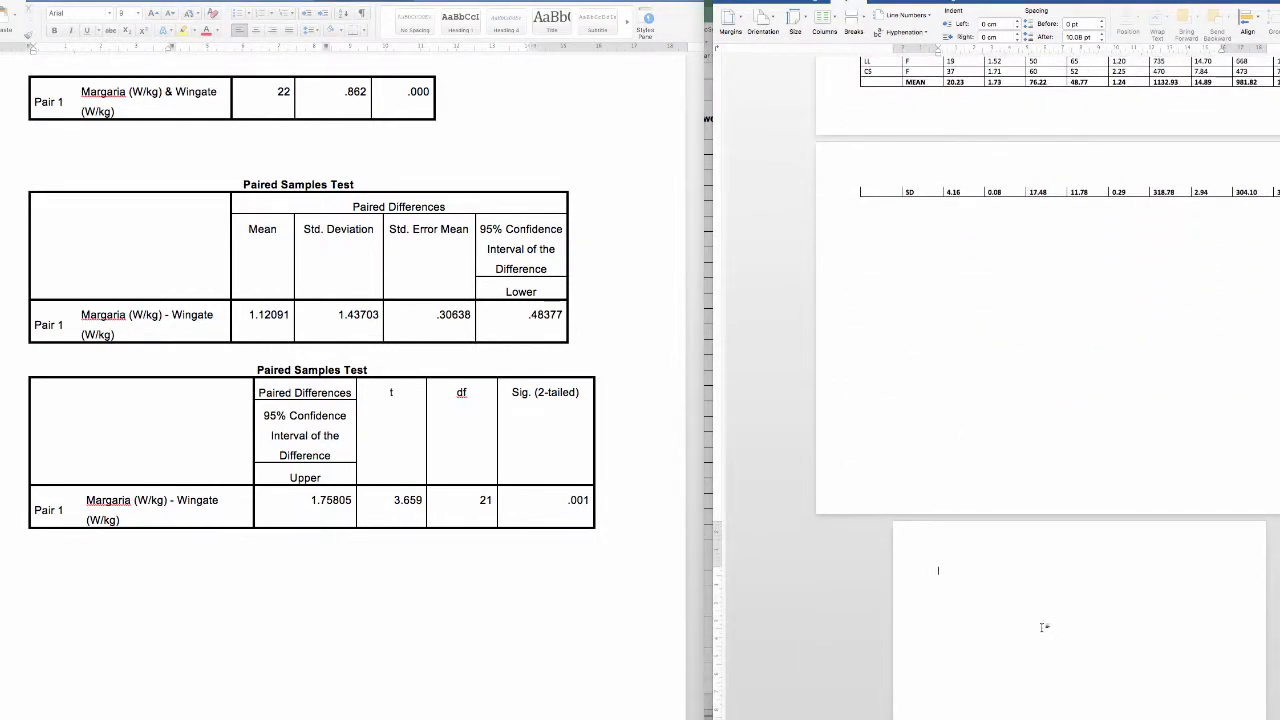
pyautogui.scroll(-4, 1040, 622)
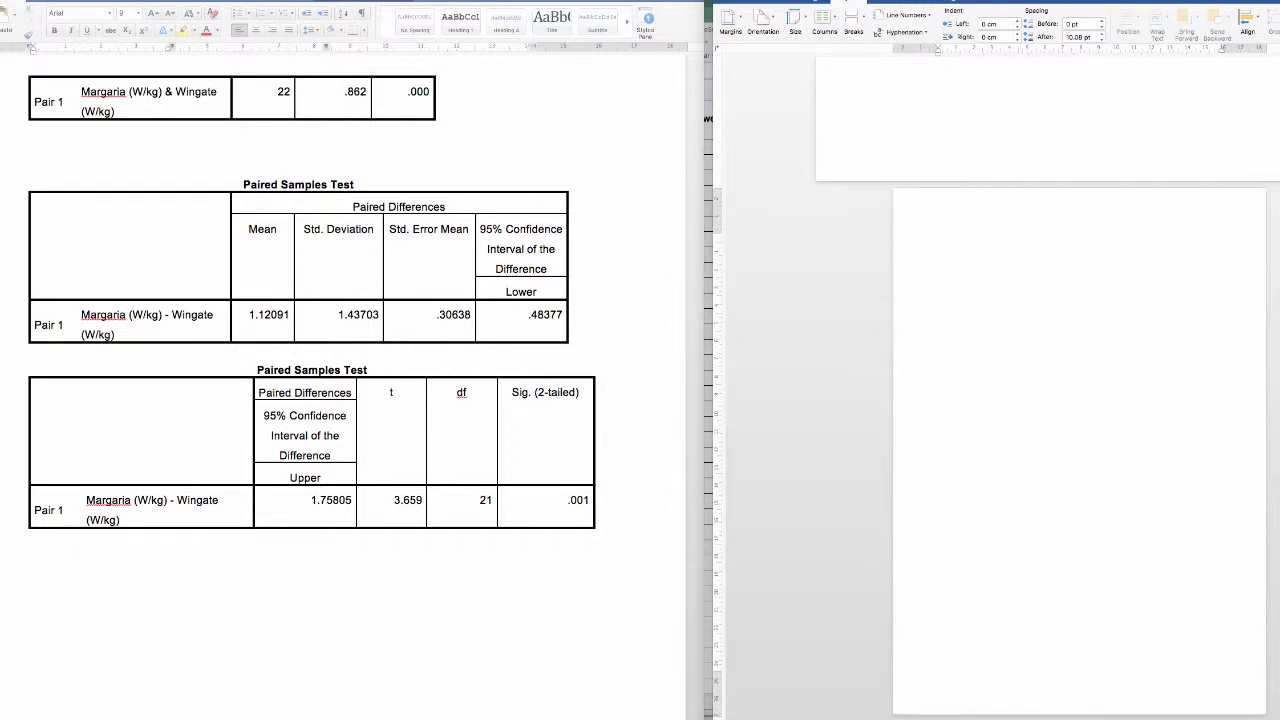
pyautogui.click(970, 663)
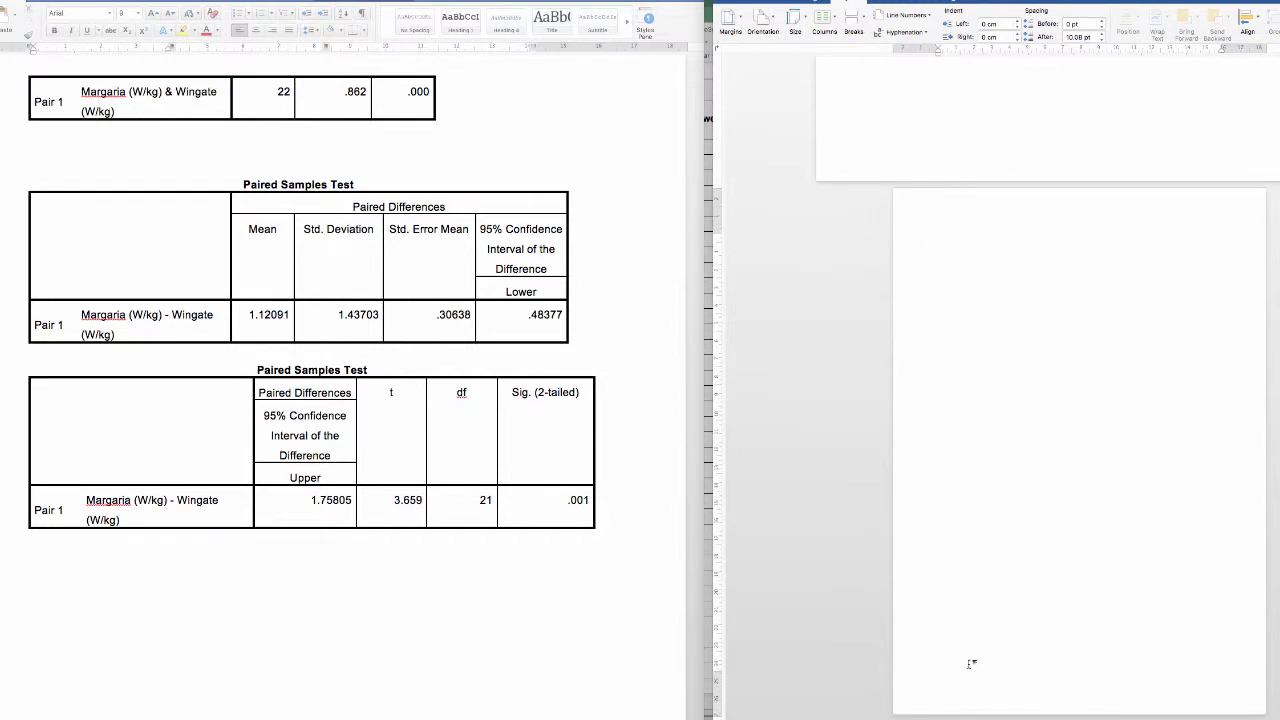